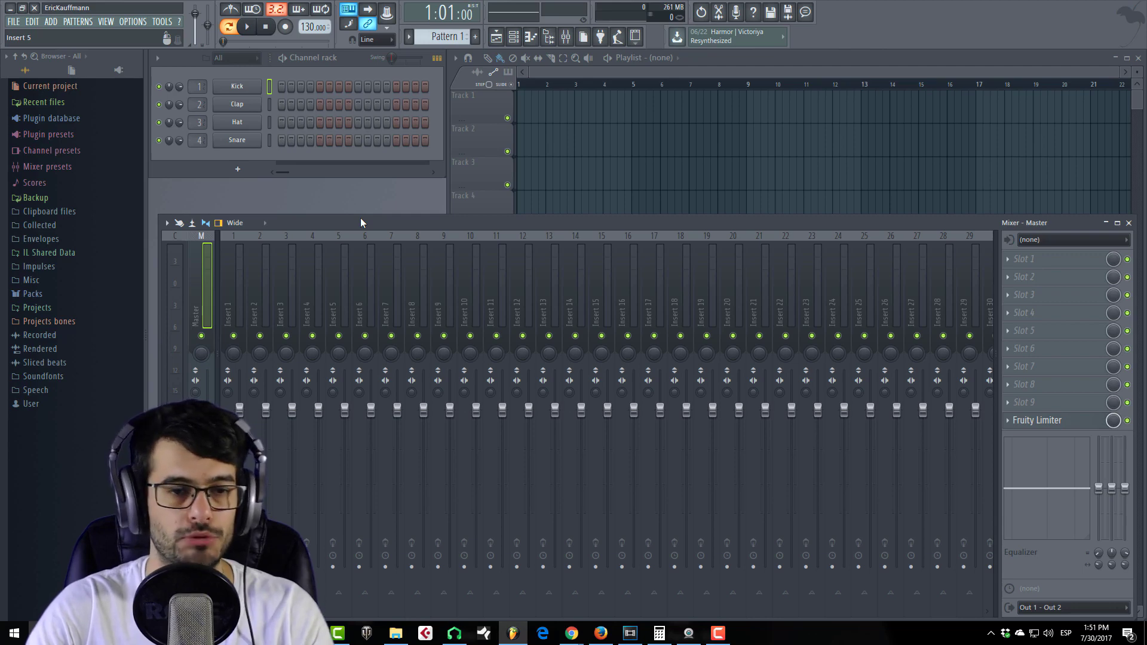
Step: Open a new project from DUBSTEP TEMPLATE, move the mixer below the playlist and close the Planet Ego window
{"action": "left_click", "coordinate": [14, 22]}
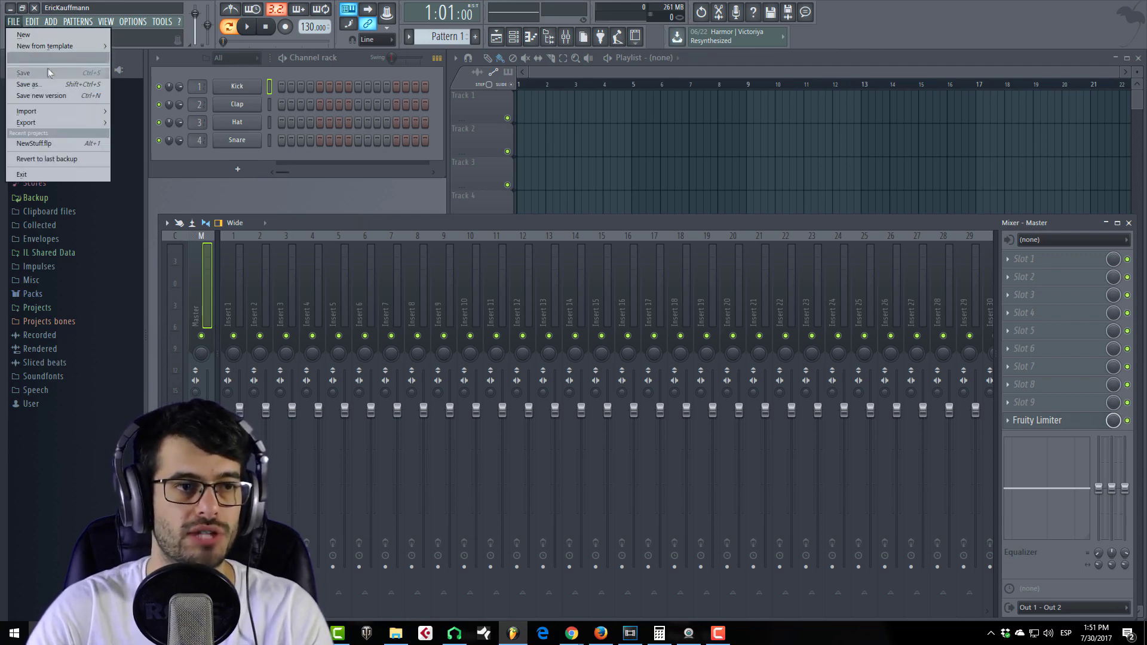
{"action": "mouse_move", "coordinate": [67, 46]}
{"action": "left_click", "coordinate": [179, 92]}
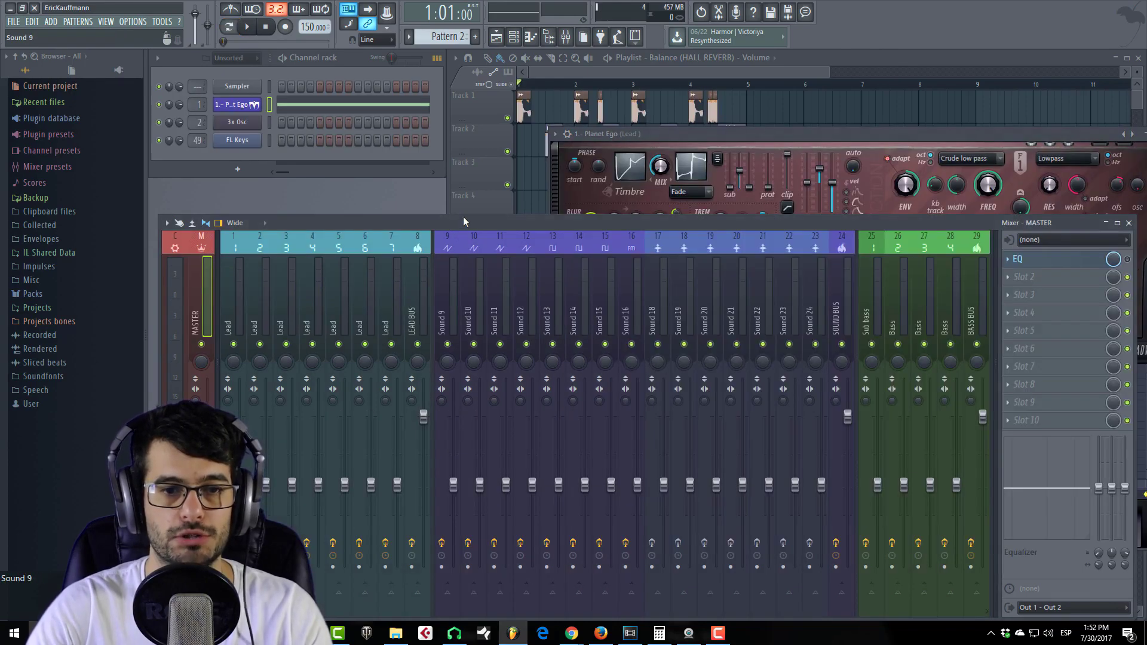
{"action": "left_click_drag", "start_coordinate": [464, 216], "coordinate": [496, 375]}
{"action": "left_click_drag", "start_coordinate": [883, 160], "coordinate": [748, 173]}
{"action": "left_click", "coordinate": [693, 150]}
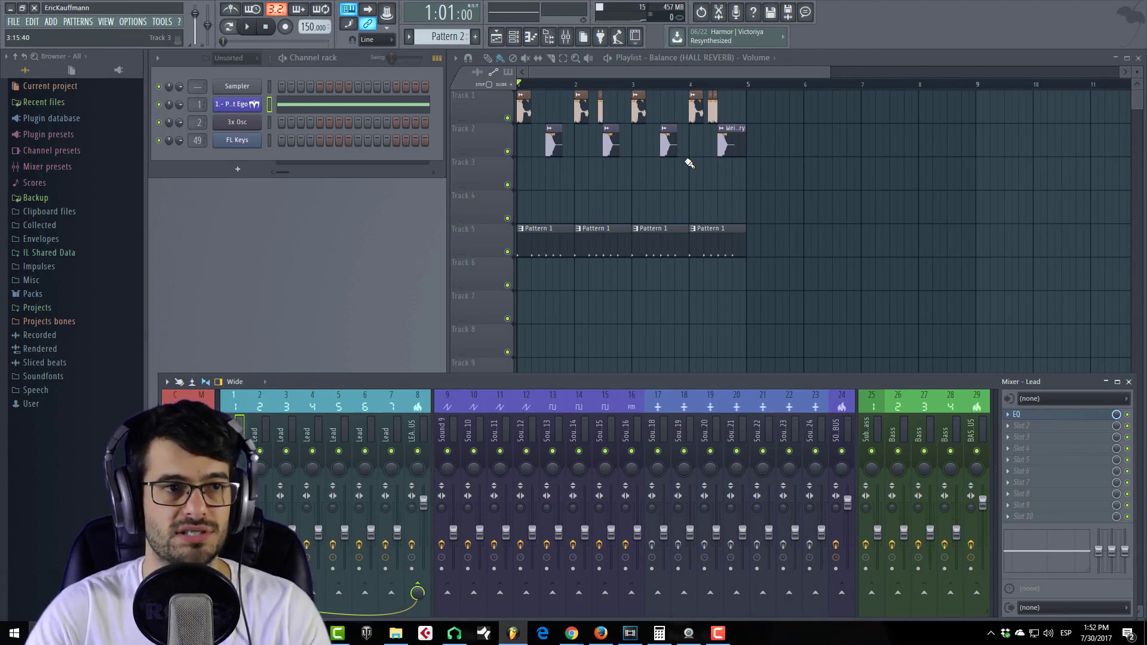
Step: Create a new project from the Minimal category's Empty template and move the mixer slightly up
{"action": "left_click", "coordinate": [13, 22]}
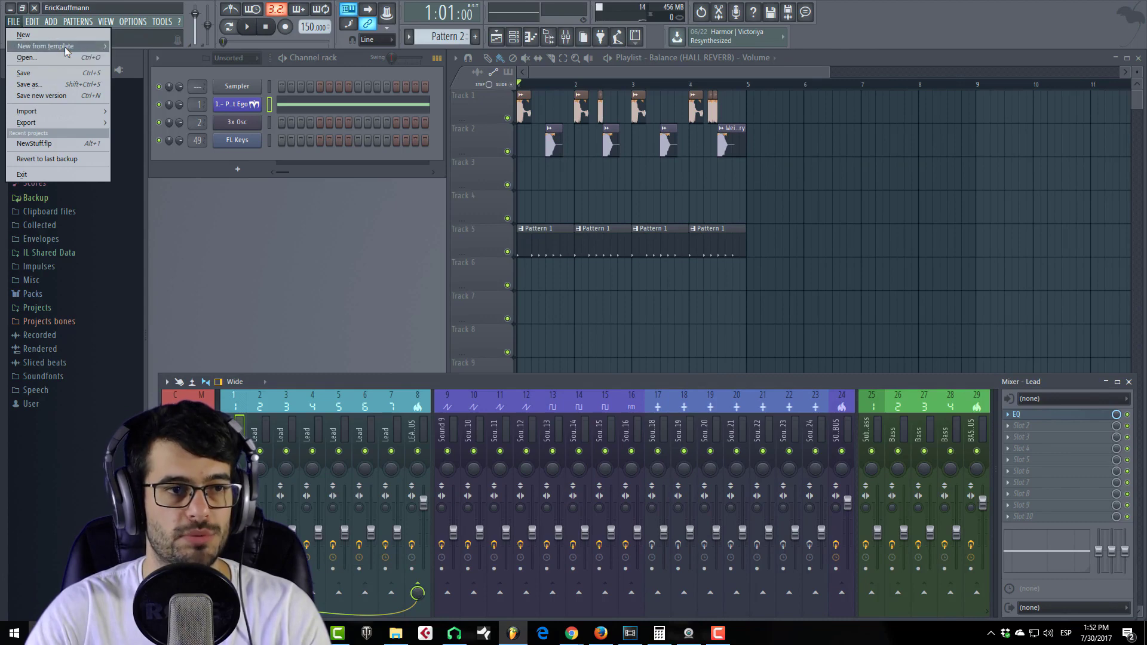
{"action": "mouse_move", "coordinate": [64, 47]}
{"action": "mouse_move", "coordinate": [189, 48]}
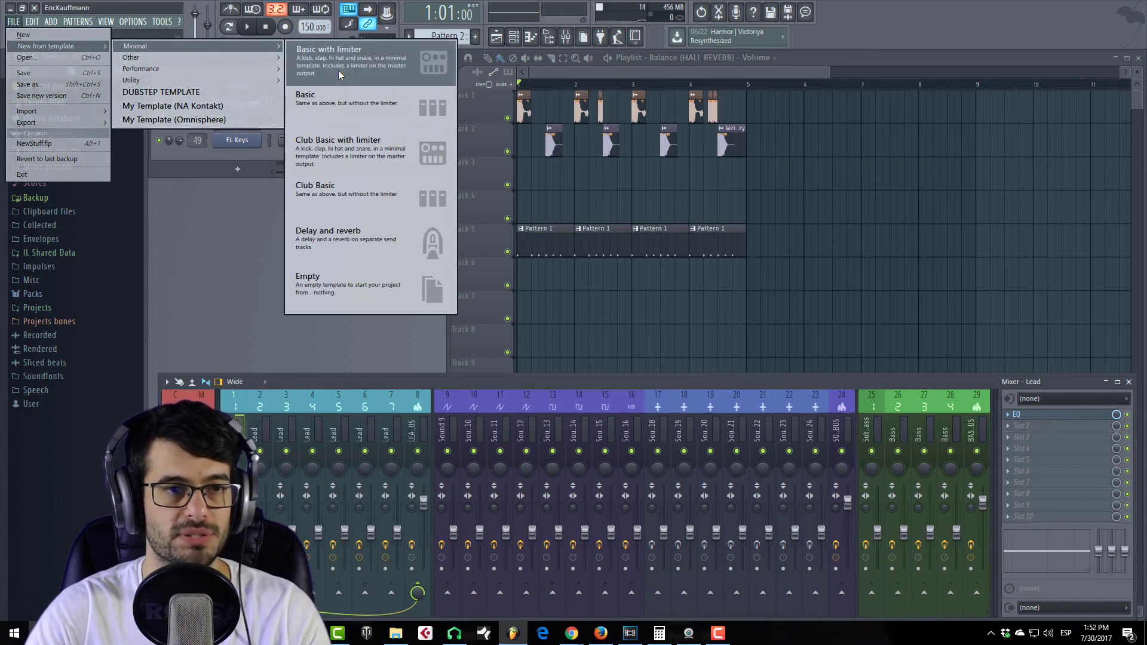
{"action": "left_click", "coordinate": [316, 285]}
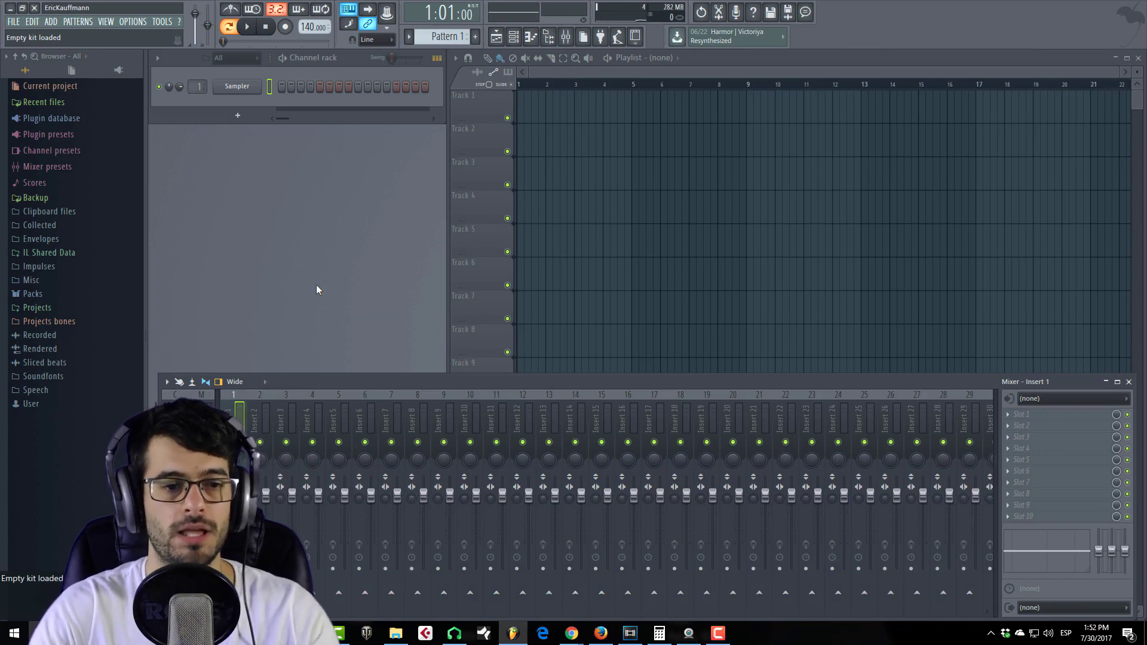
{"action": "left_click_drag", "start_coordinate": [375, 383], "coordinate": [377, 344]}
{"action": "scroll", "coordinate": [326, 378], "scroll_direction": "down", "scroll_amount": 5}
{"action": "scroll", "coordinate": [325, 376], "scroll_direction": "up", "scroll_amount": 5}
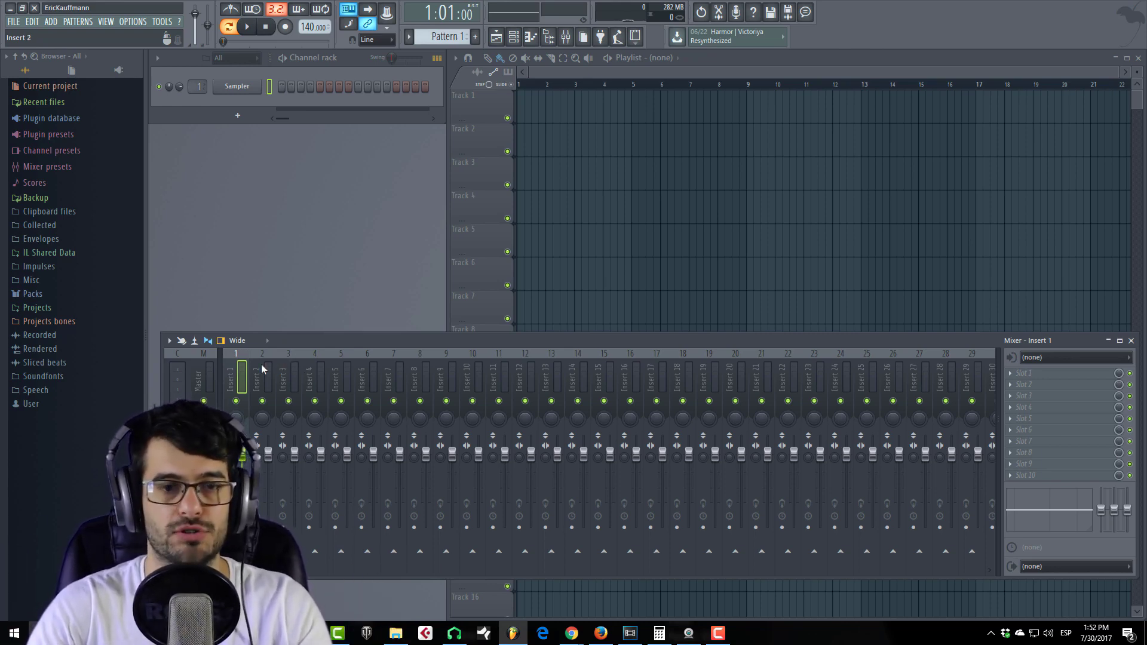
Step: Rename mixer inserts 1 to 5 together as LEADS
{"action": "left_click_drag", "start_coordinate": [243, 380], "coordinate": [344, 382]}
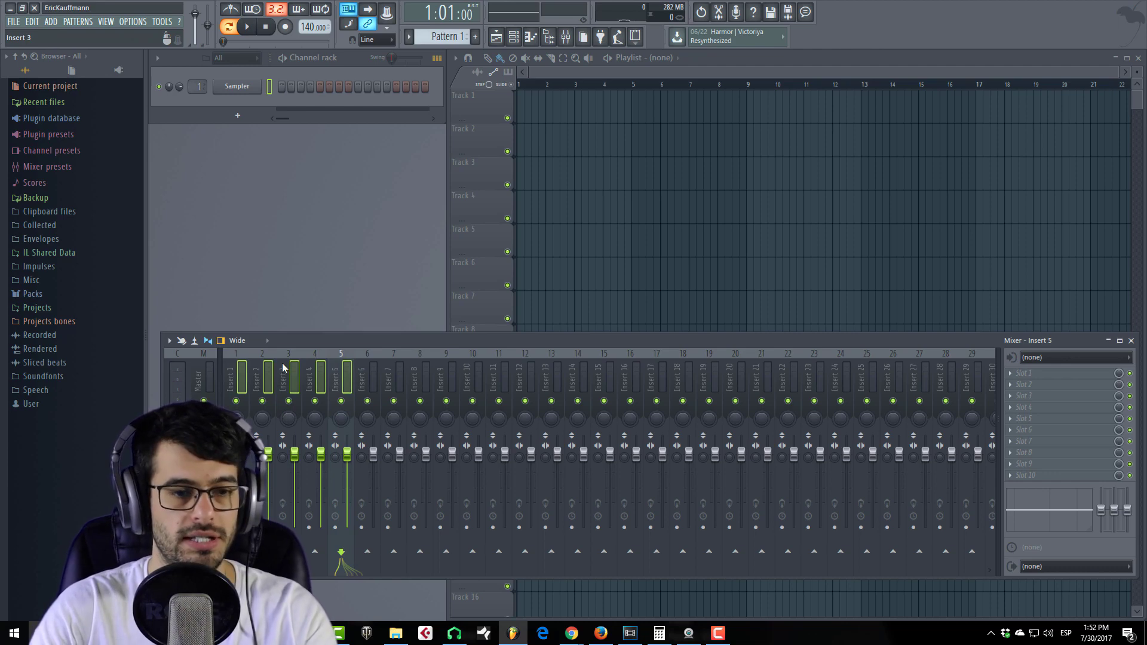
{"action": "key", "text": "F2"}
{"action": "type", "text": "LEADS"}
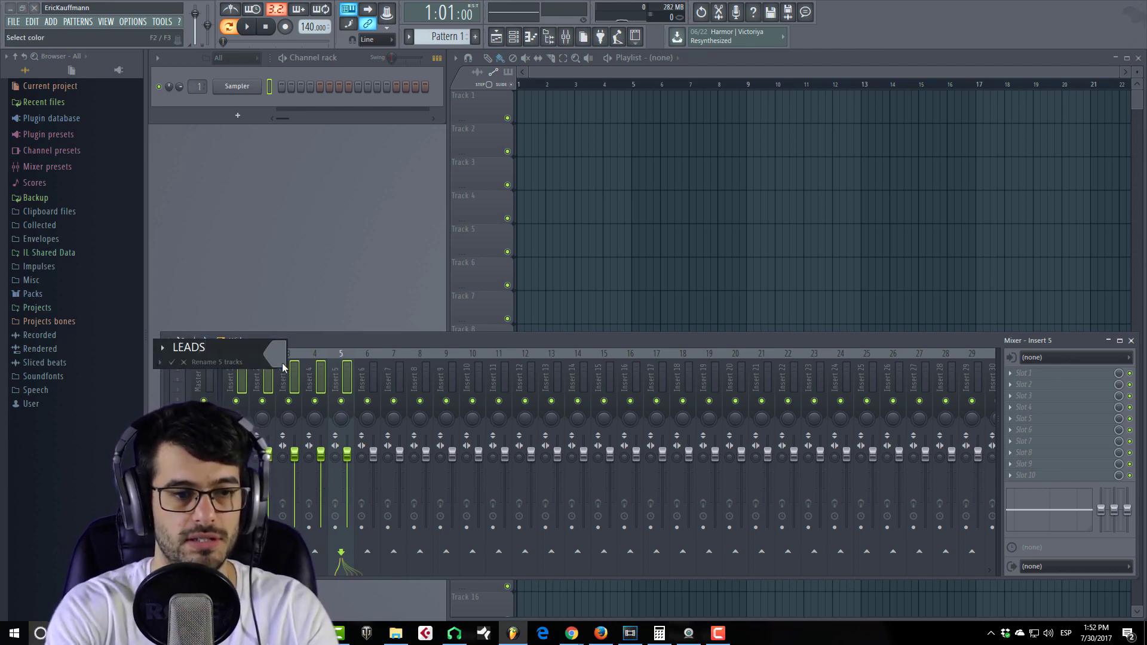
{"action": "key", "text": "Return"}
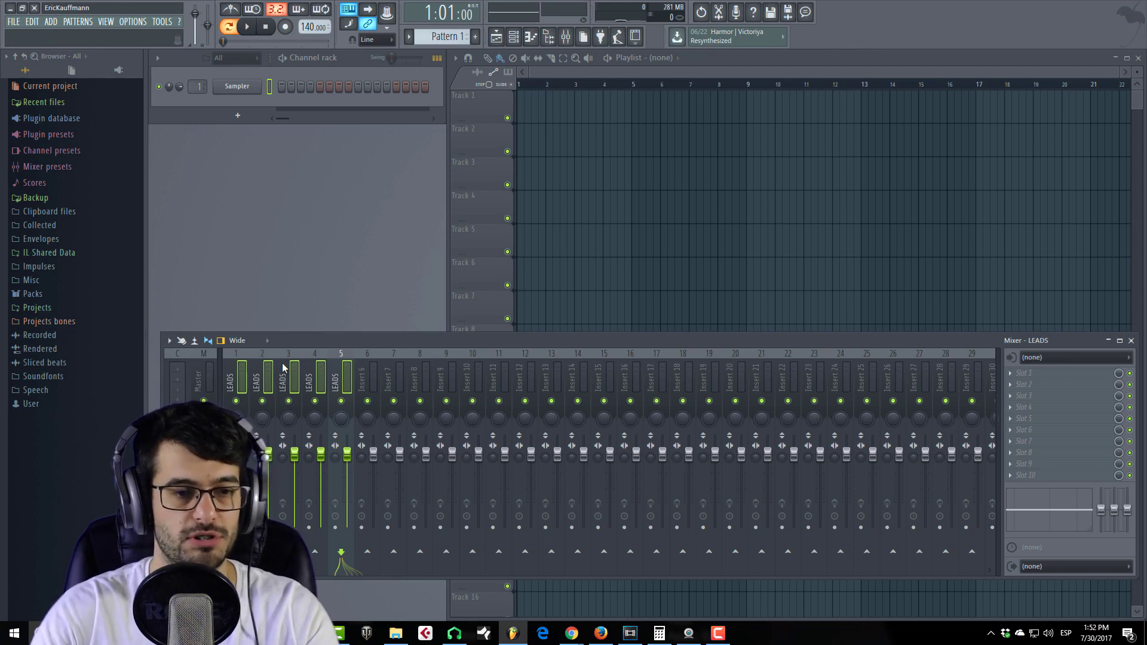
Step: Give the five selected LEADS tracks a green color and the note-dots icon from the Solfege column
{"action": "key", "text": "F2"}
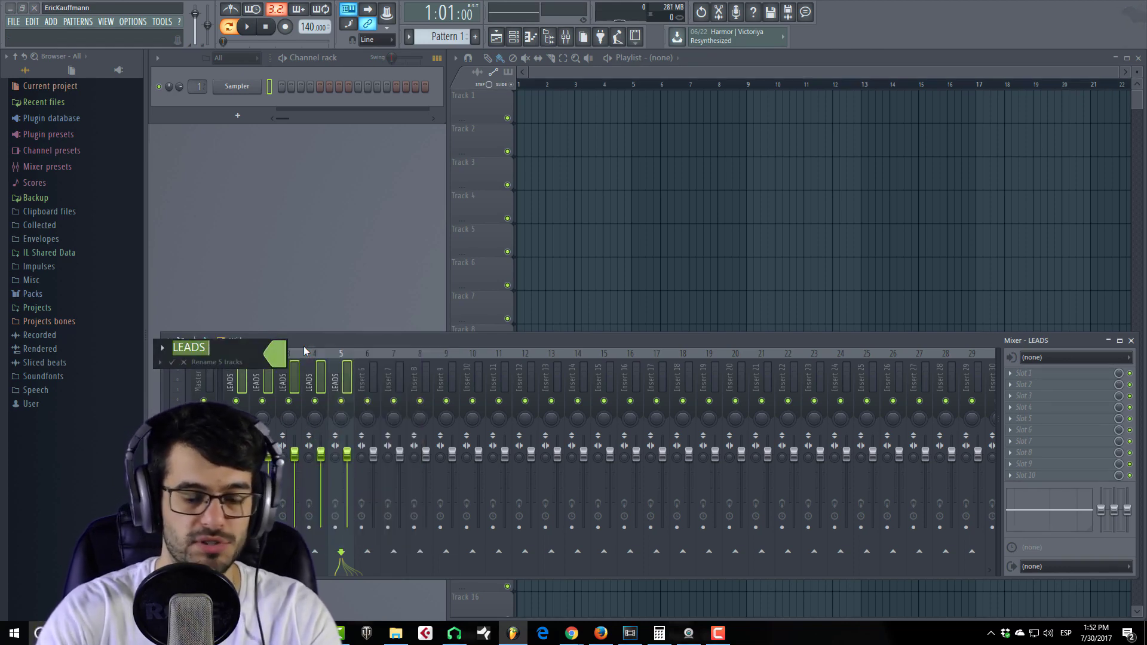
{"action": "key", "text": "Escape"}
{"action": "key", "text": "F2"}
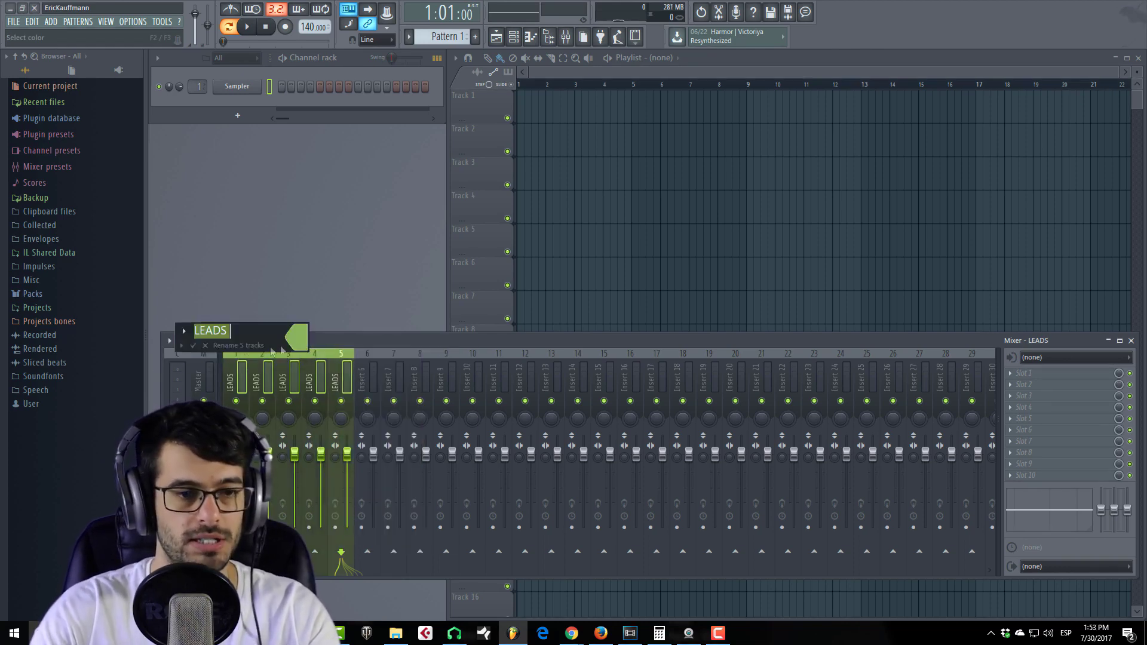
{"action": "right_click", "coordinate": [302, 345]}
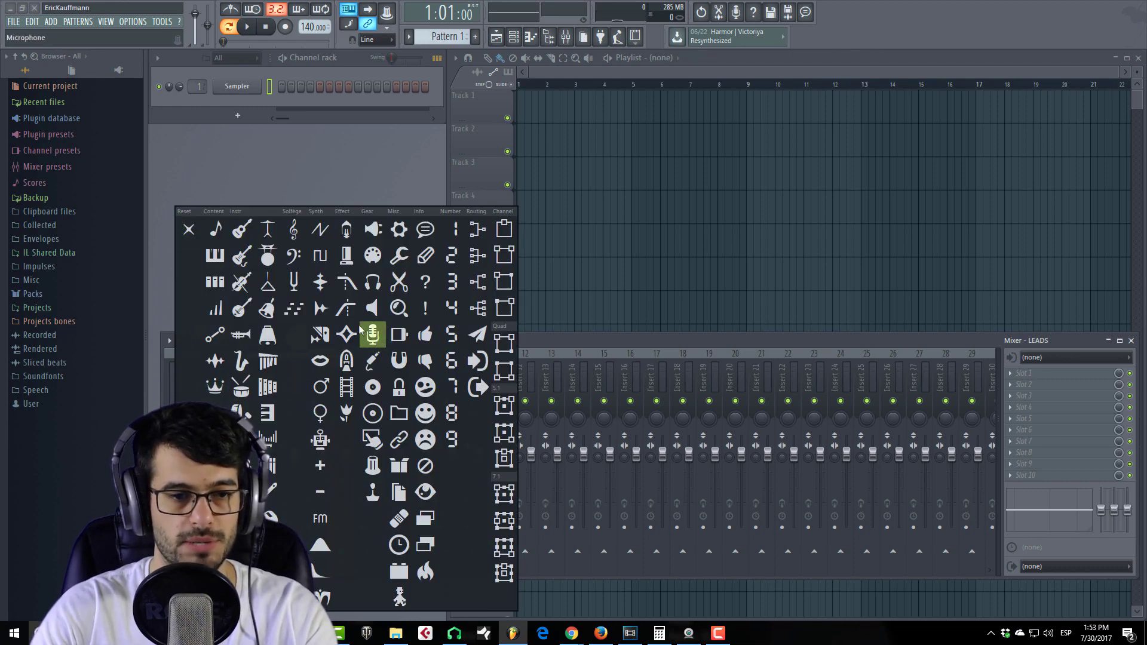
{"action": "left_click", "coordinate": [303, 298]}
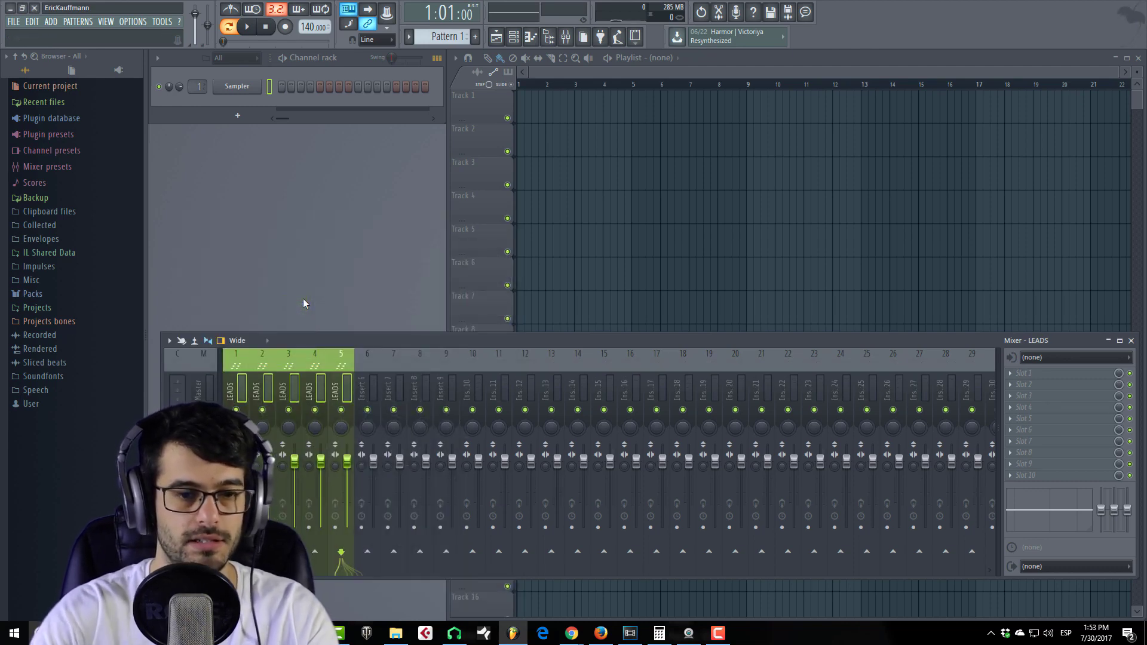
Step: Load Fruity Parametric EQ 2 in slot 1 of the first LEADS track and apply the first listed preset, which cuts lows and highs
{"action": "left_click", "coordinate": [346, 392]}
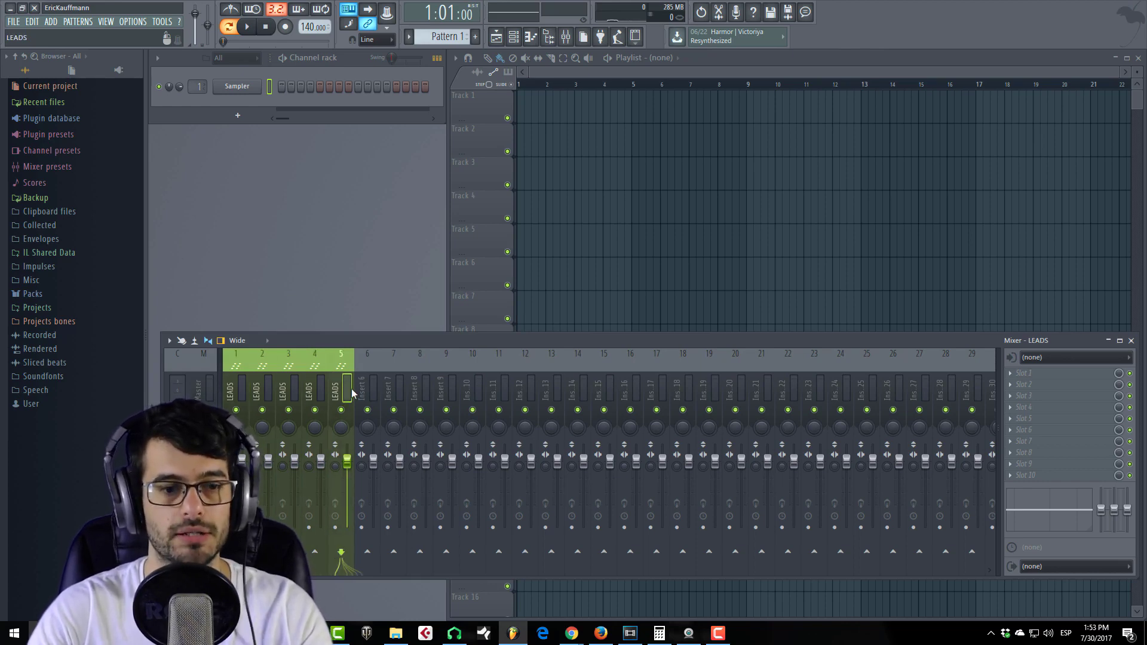
{"action": "left_click", "coordinate": [241, 389]}
{"action": "left_click", "coordinate": [1003, 375]}
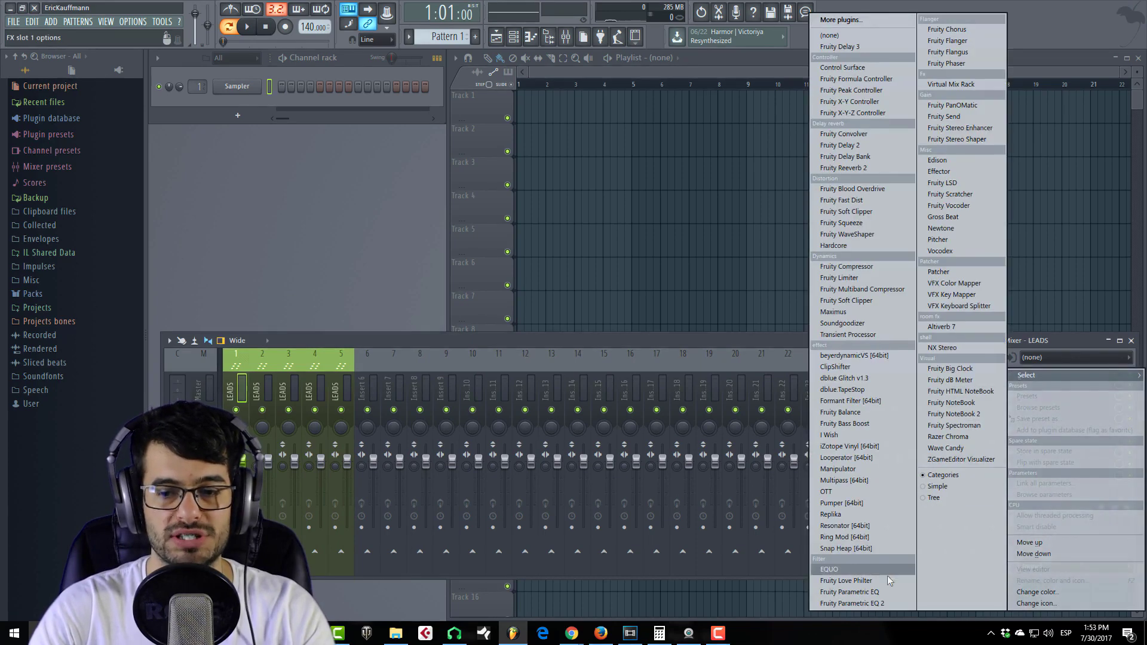
{"action": "left_click", "coordinate": [880, 603]}
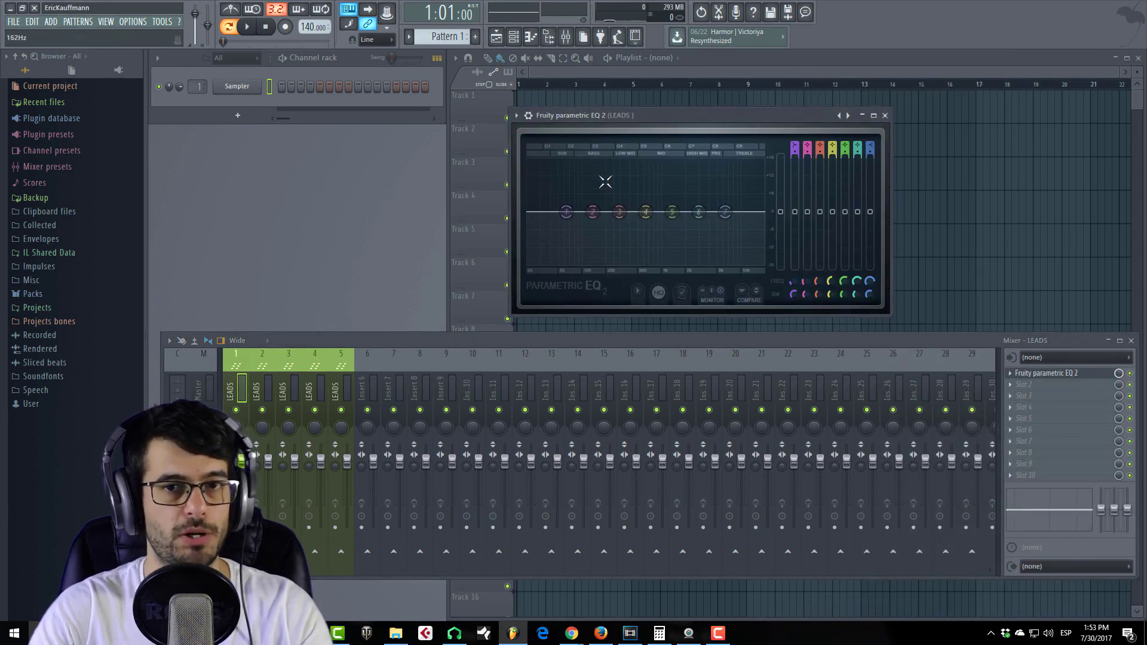
{"action": "right_click", "coordinate": [847, 115]}
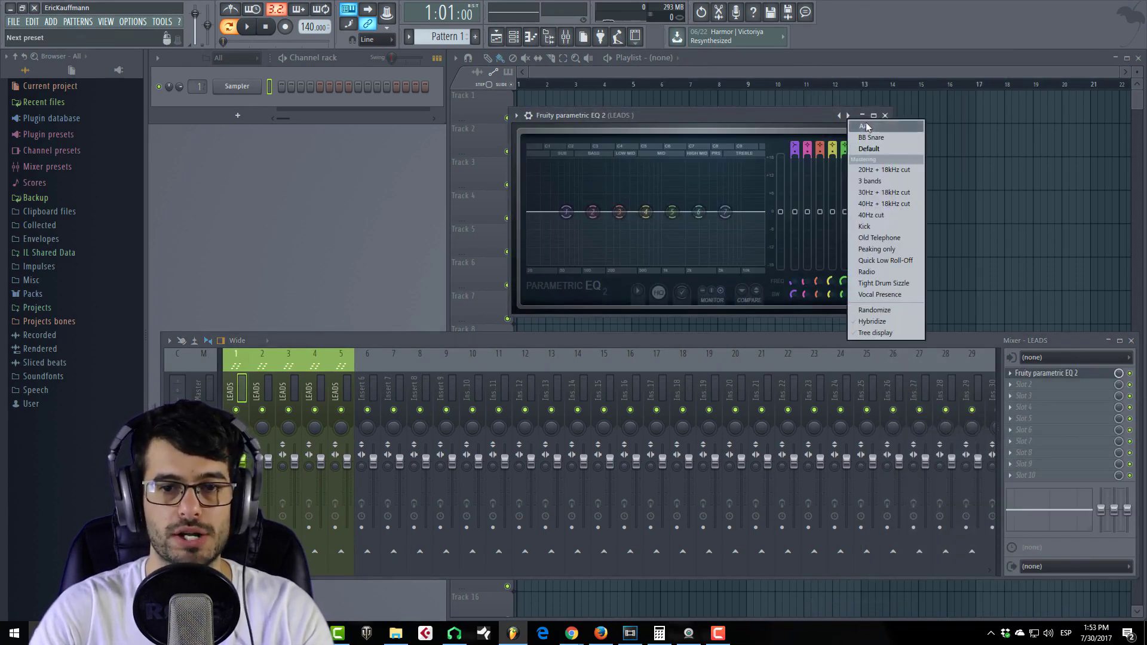
{"action": "left_click", "coordinate": [865, 123]}
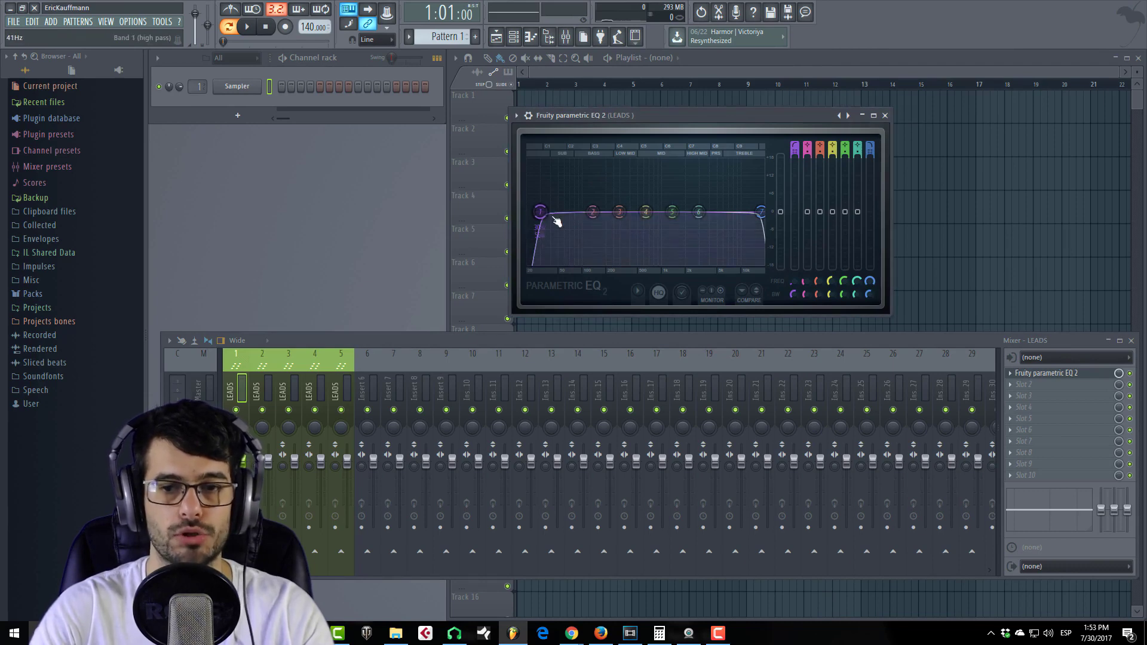
{"action": "left_click", "coordinate": [884, 115]}
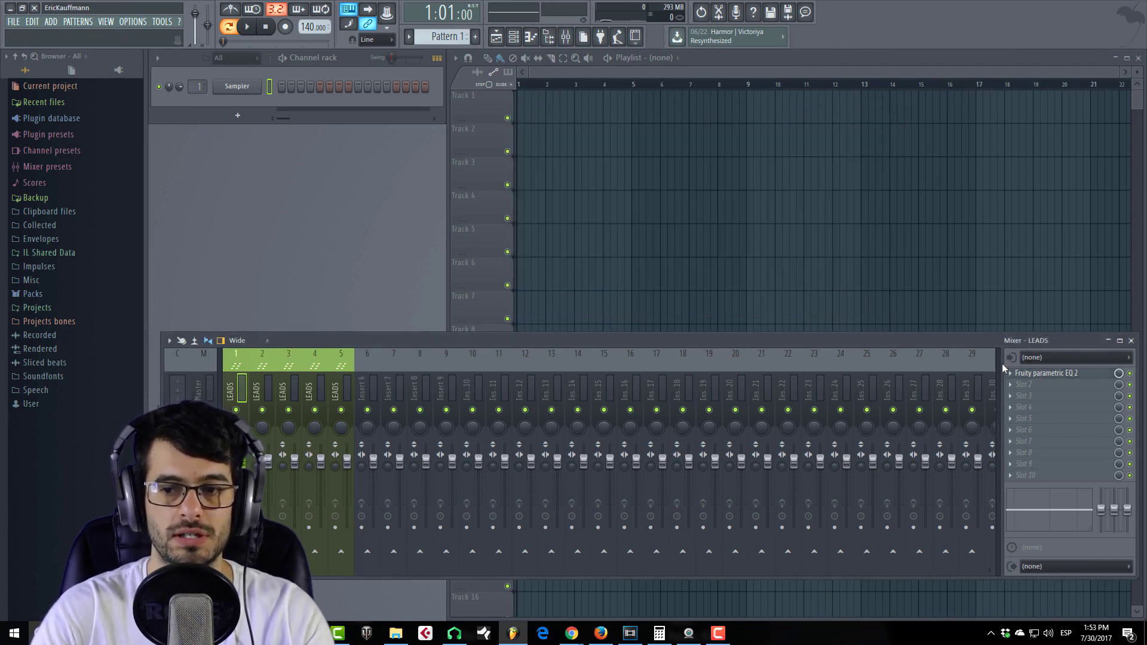
Step: Copy the first LEADS track's Fruity Parametric EQ 2 with its settings to the other four LEADS tracks
{"action": "left_click", "coordinate": [1010, 374]}
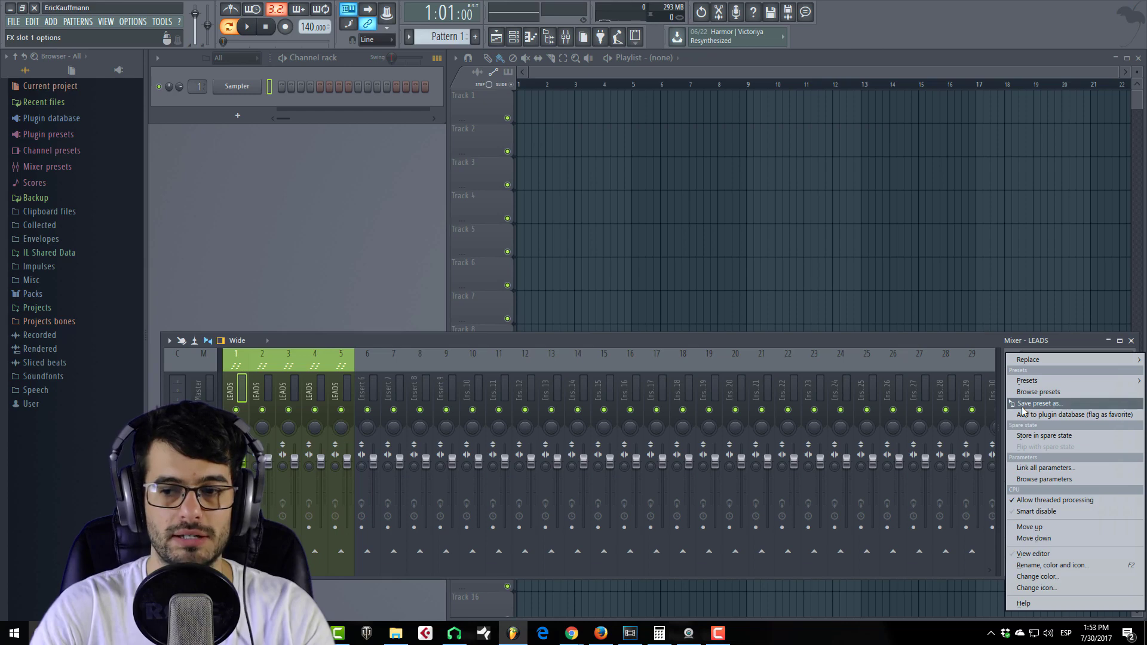
{"action": "left_click_drag", "start_coordinate": [1045, 372], "coordinate": [266, 392]}
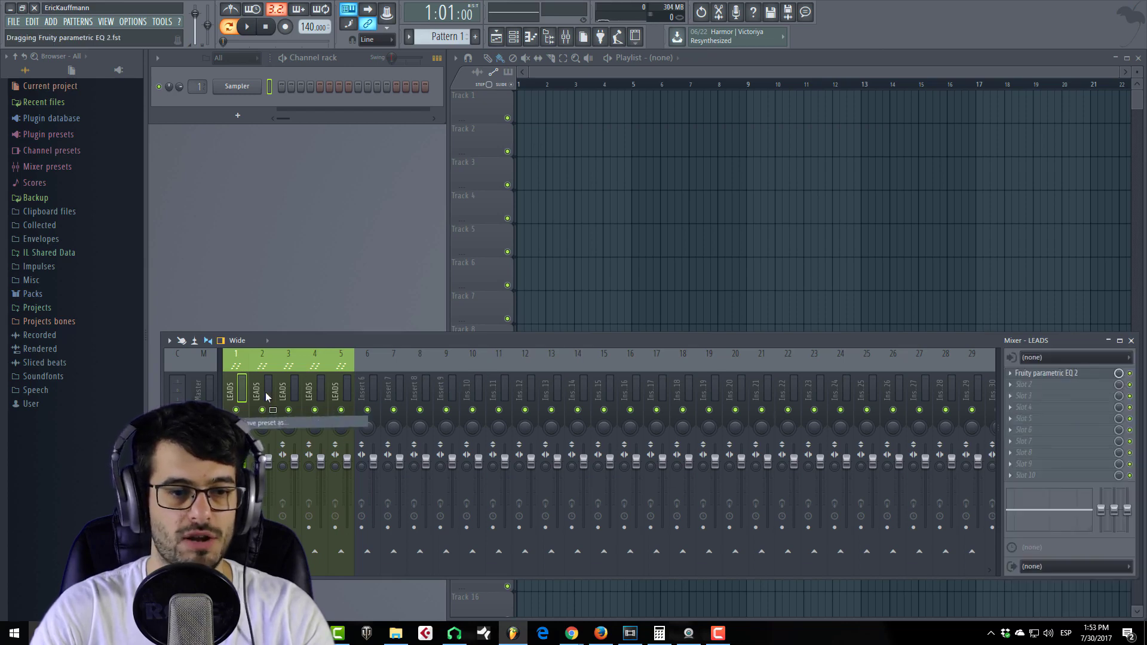
{"action": "left_click", "coordinate": [591, 174]}
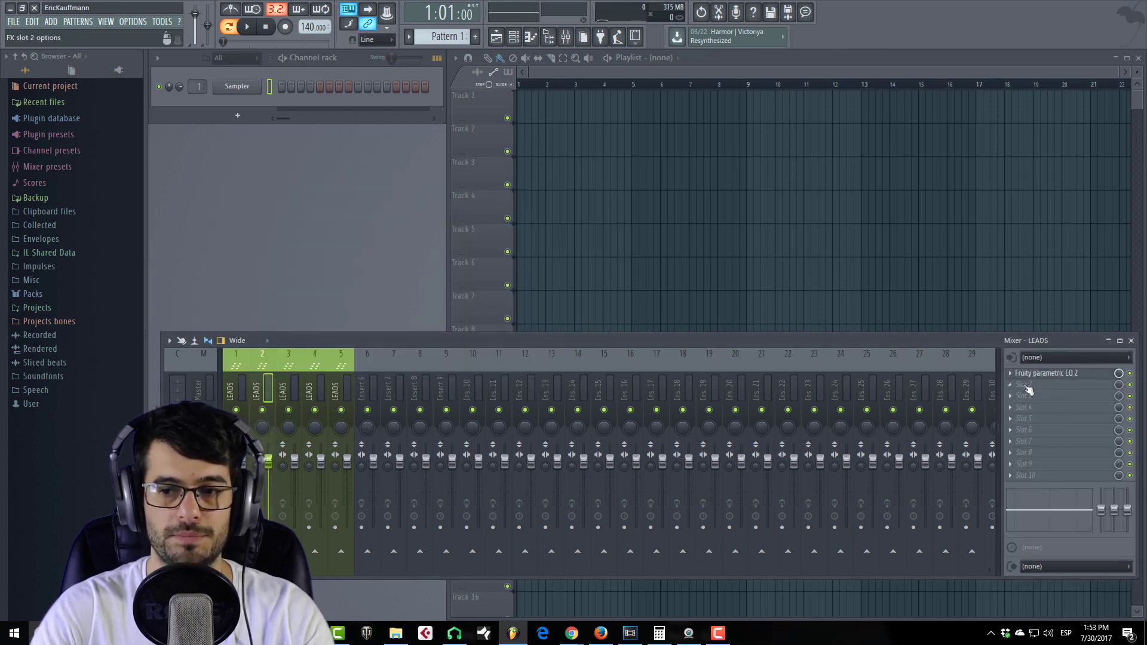
{"action": "left_click", "coordinate": [1014, 376]}
{"action": "left_click_drag", "start_coordinate": [1045, 373], "coordinate": [338, 388]}
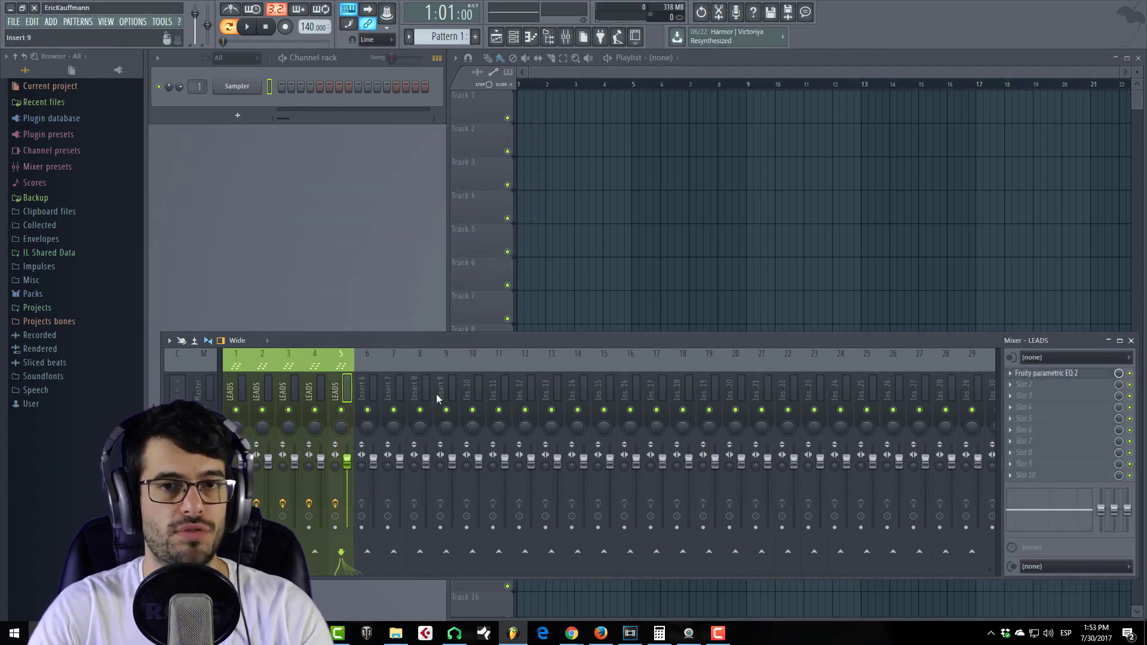
Step: Add a separator before insert 6, dividing it from the LEADS tracks
{"action": "left_click", "coordinate": [369, 393]}
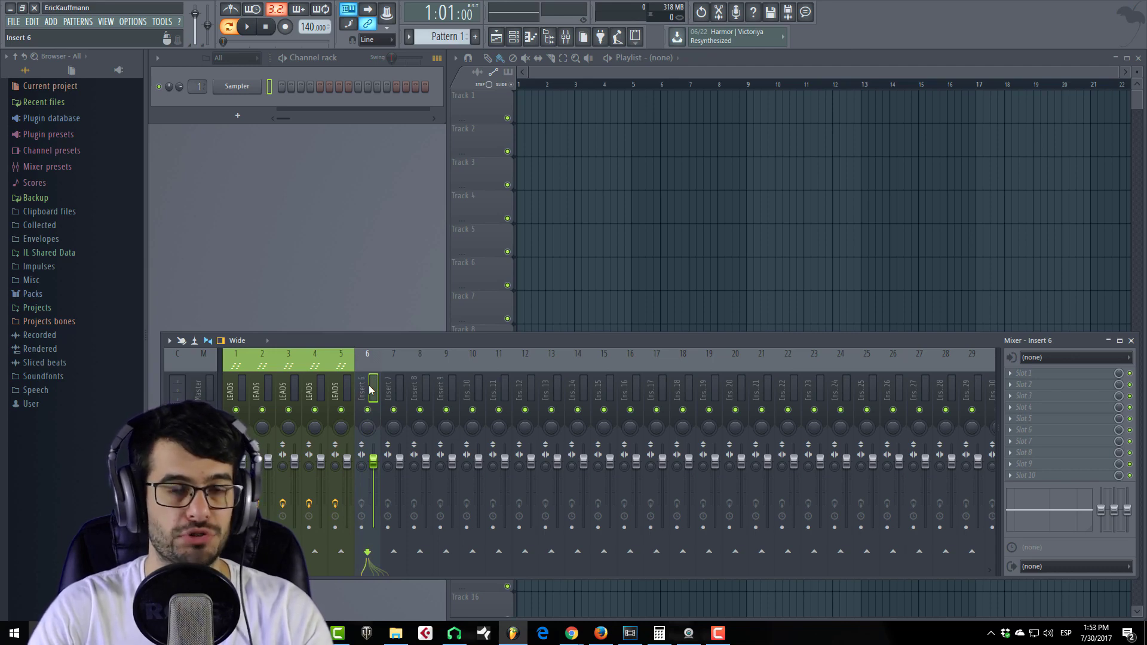
{"action": "right_click", "coordinate": [371, 389]}
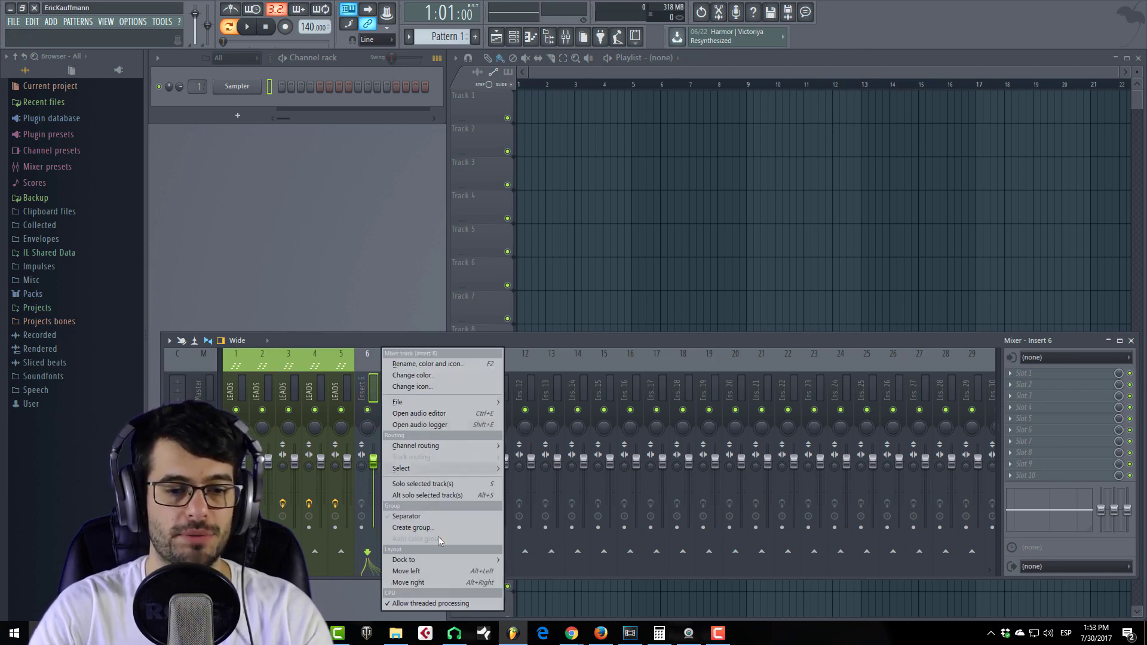
{"action": "left_click", "coordinate": [414, 514]}
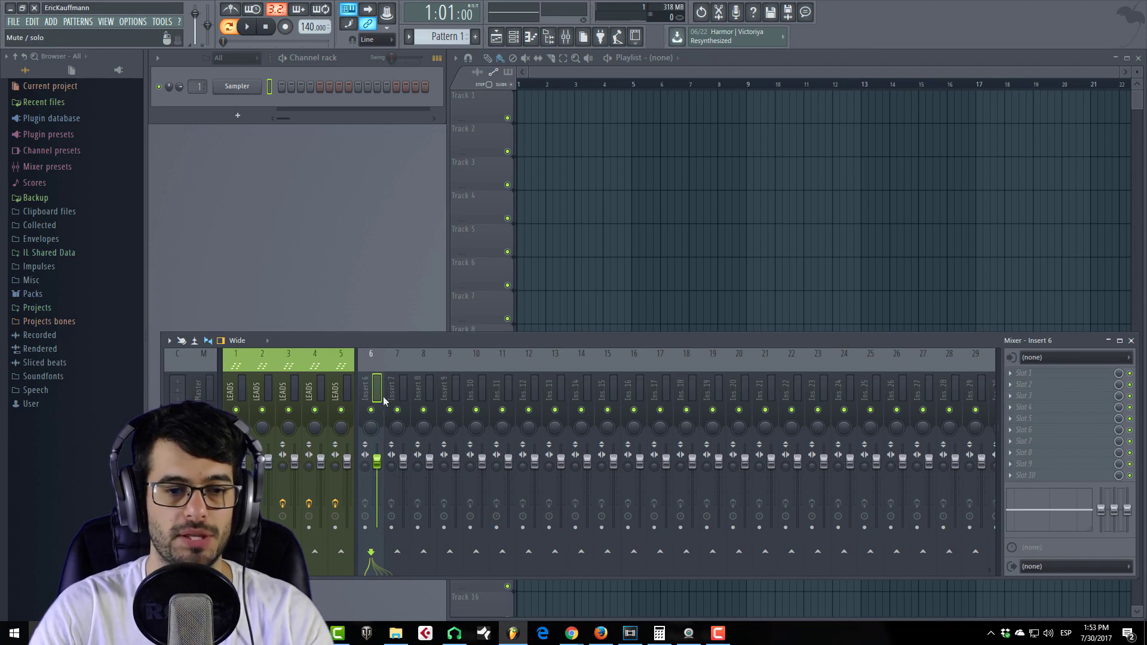
Step: Rename inserts 6 to 11 together as BASS, with a blue color and the Melodic score icon
{"action": "left_click_drag", "start_coordinate": [377, 391], "coordinate": [505, 394]}
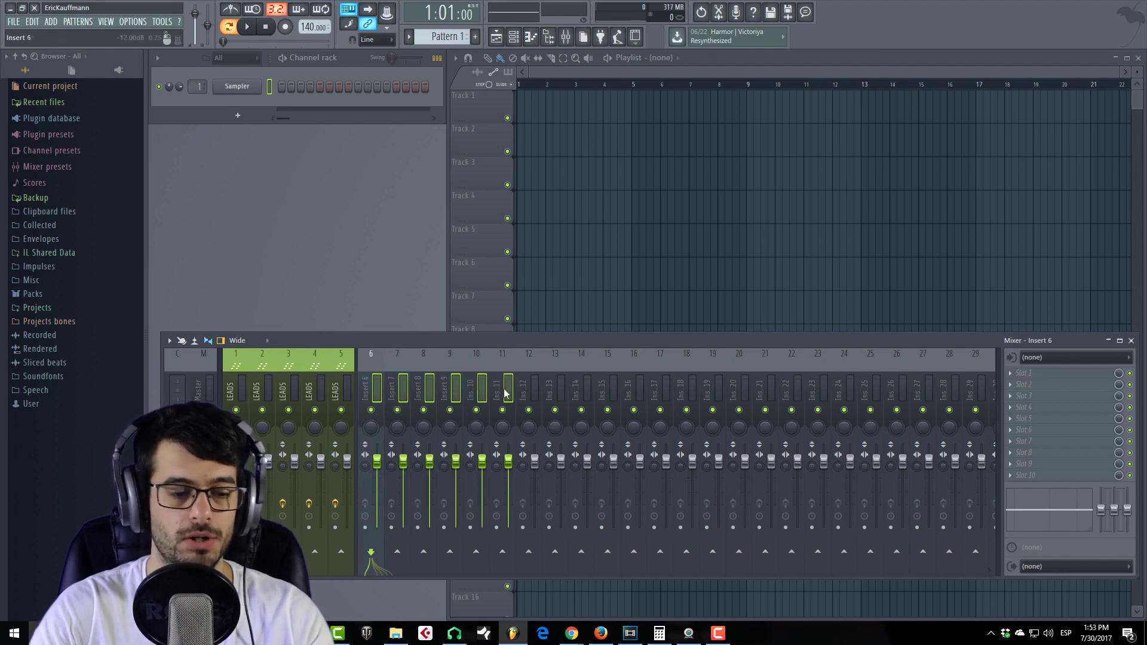
{"action": "key", "text": "F2"}
{"action": "type", "text": "bass"}
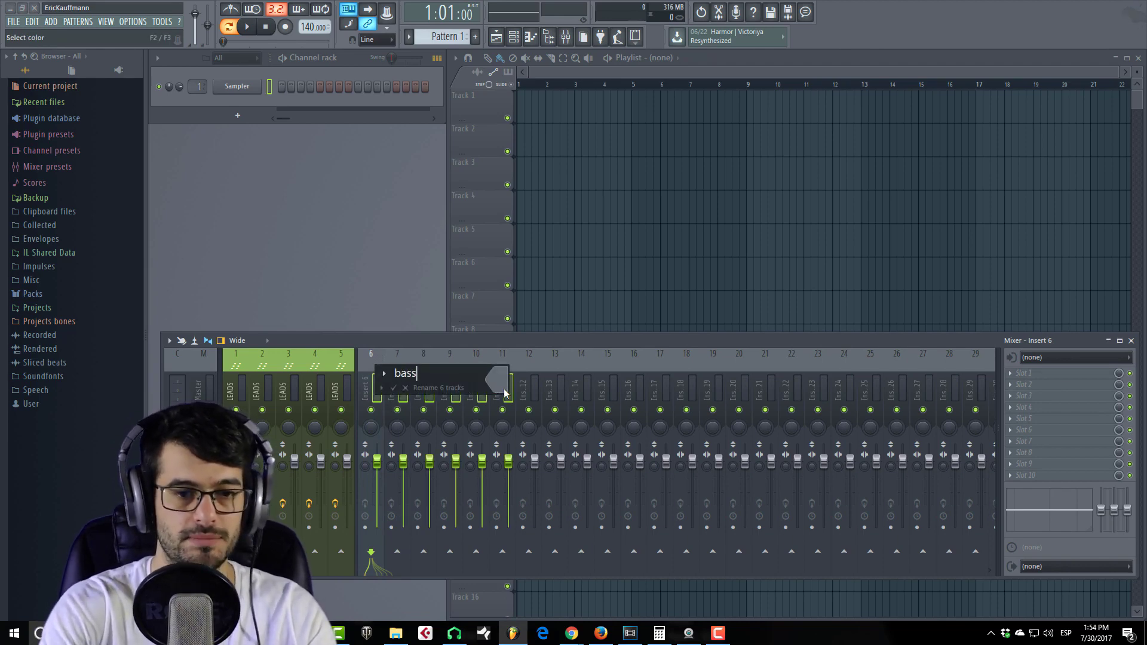
{"action": "type", "text": "BASS"}
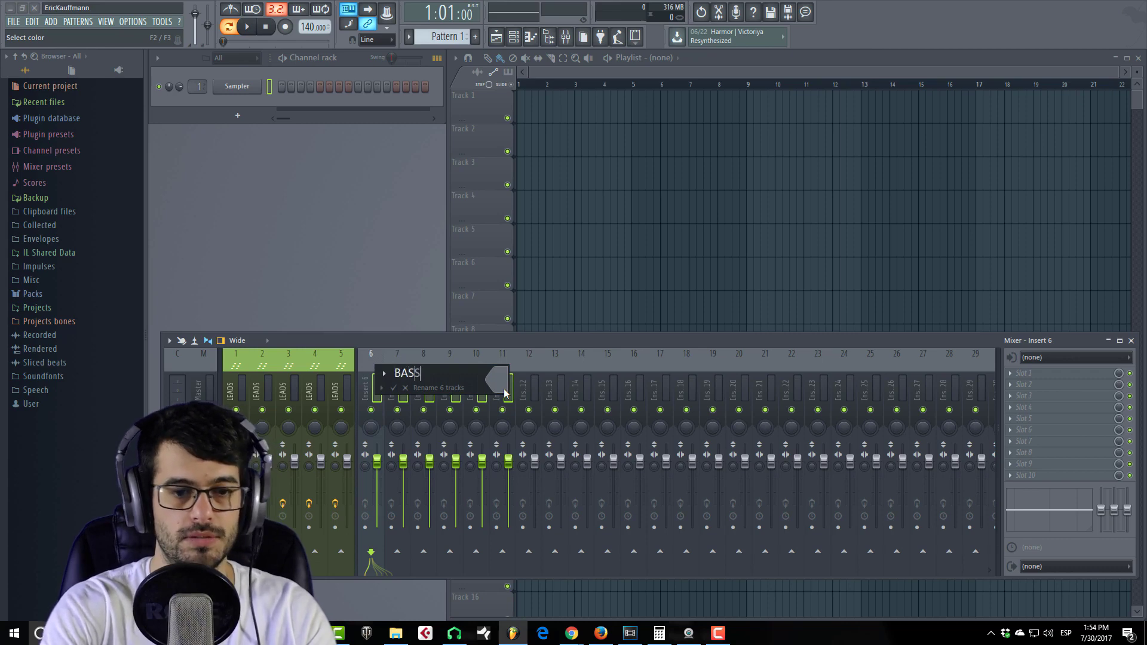
{"action": "left_click", "coordinate": [503, 388]}
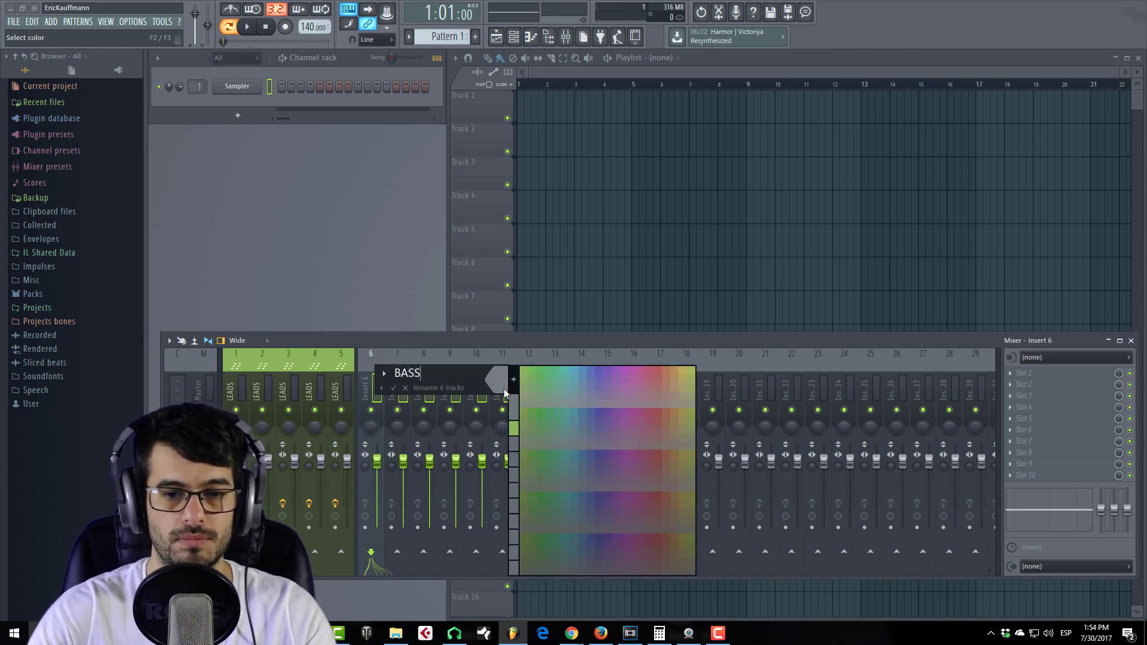
{"action": "left_click", "coordinate": [586, 368]}
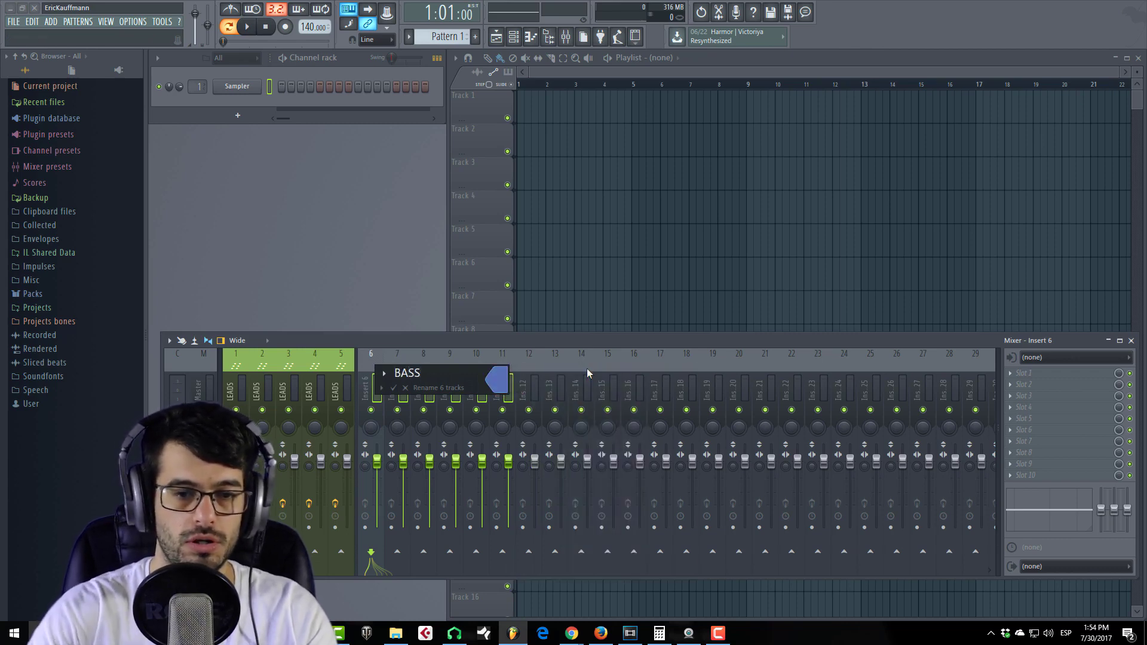
{"action": "left_click", "coordinate": [385, 374]}
{"action": "left_click", "coordinate": [418, 263]}
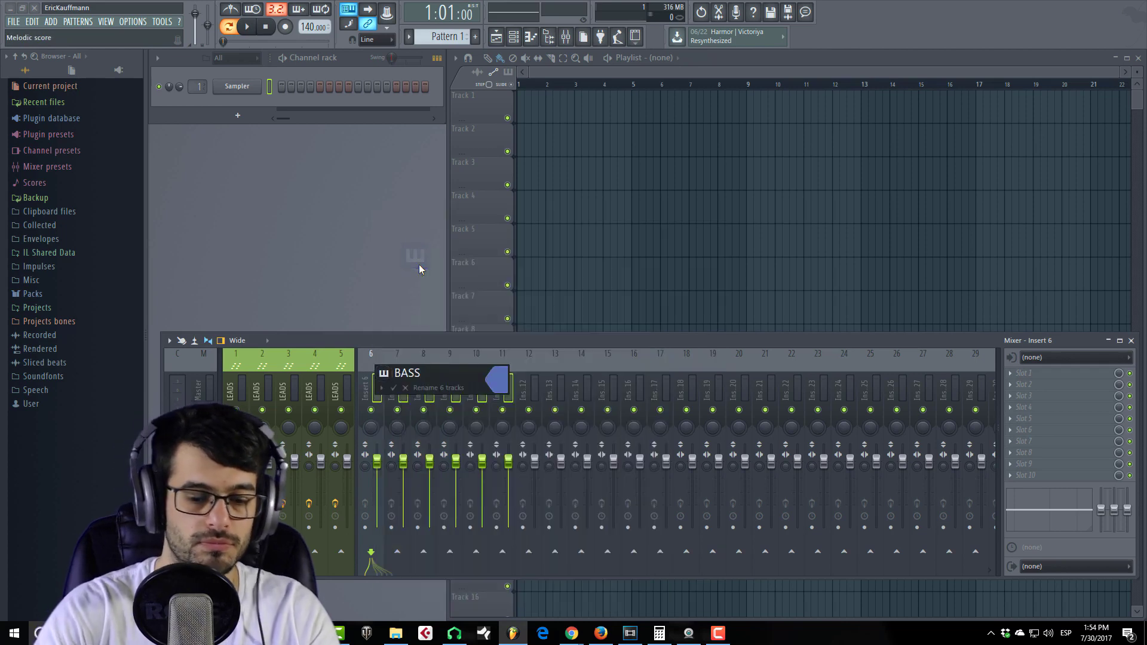
{"action": "key", "text": "Return"}
Step: Add a separator before insert 12 and select the third LEADS track
{"action": "left_click", "coordinate": [532, 391]}
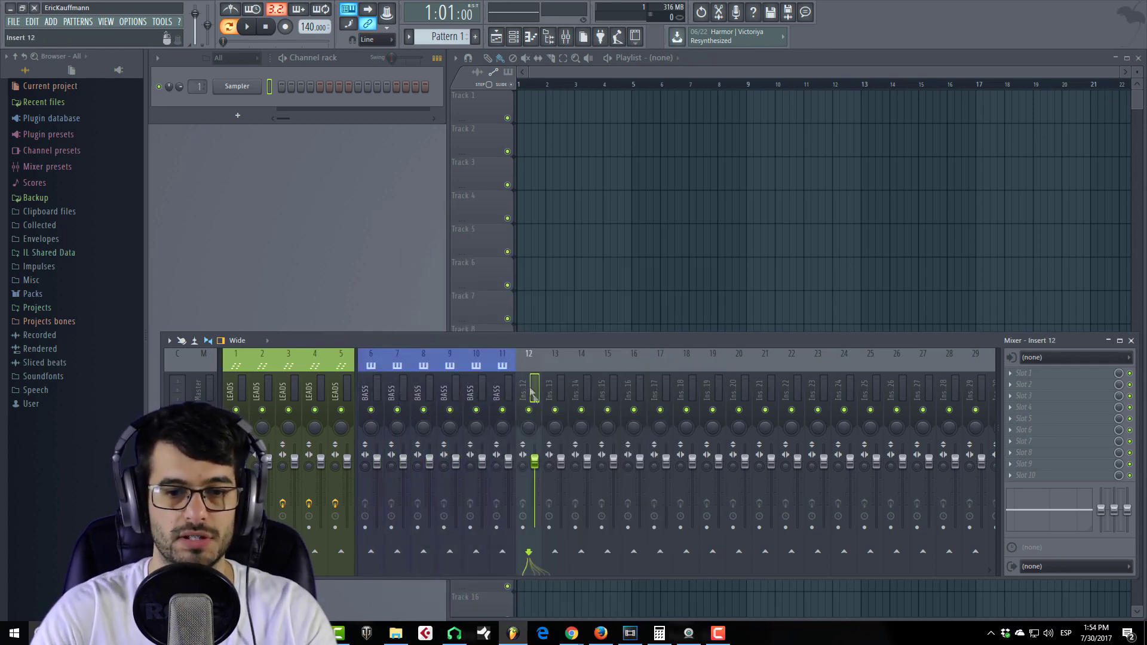
{"action": "right_click", "coordinate": [530, 394]}
{"action": "left_click", "coordinate": [568, 517]}
{"action": "left_click", "coordinate": [561, 385]}
{"action": "left_click", "coordinate": [289, 389]}
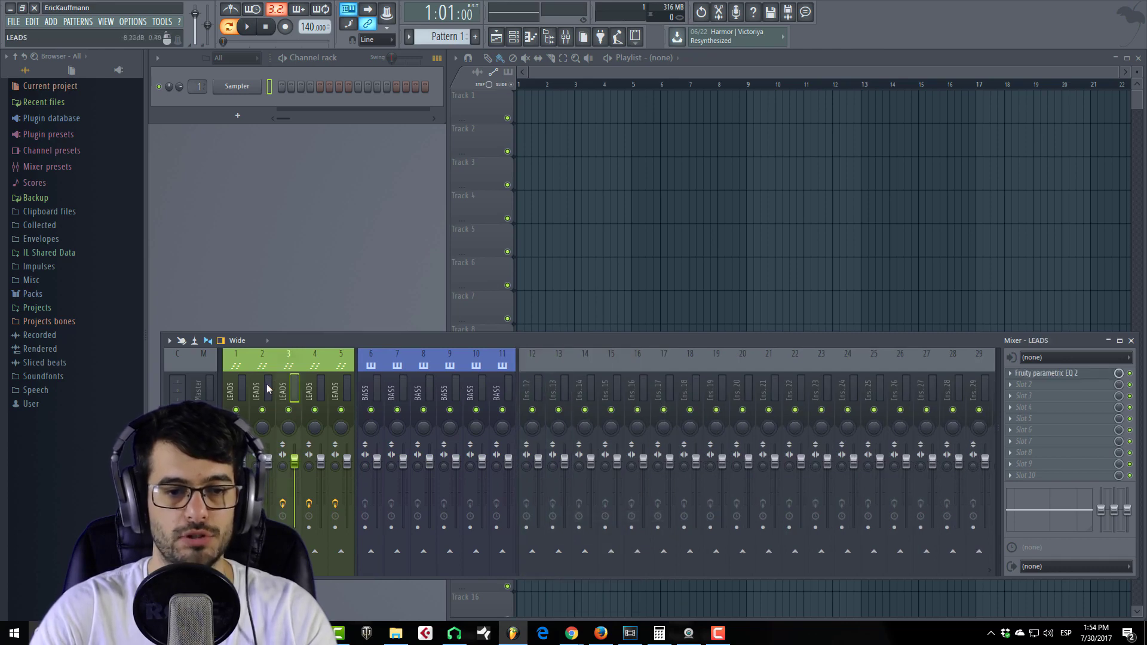
Step: Select BASS inserts 6 to 10 together and route them only to BASS insert 11
{"action": "left_click", "coordinate": [427, 389]}
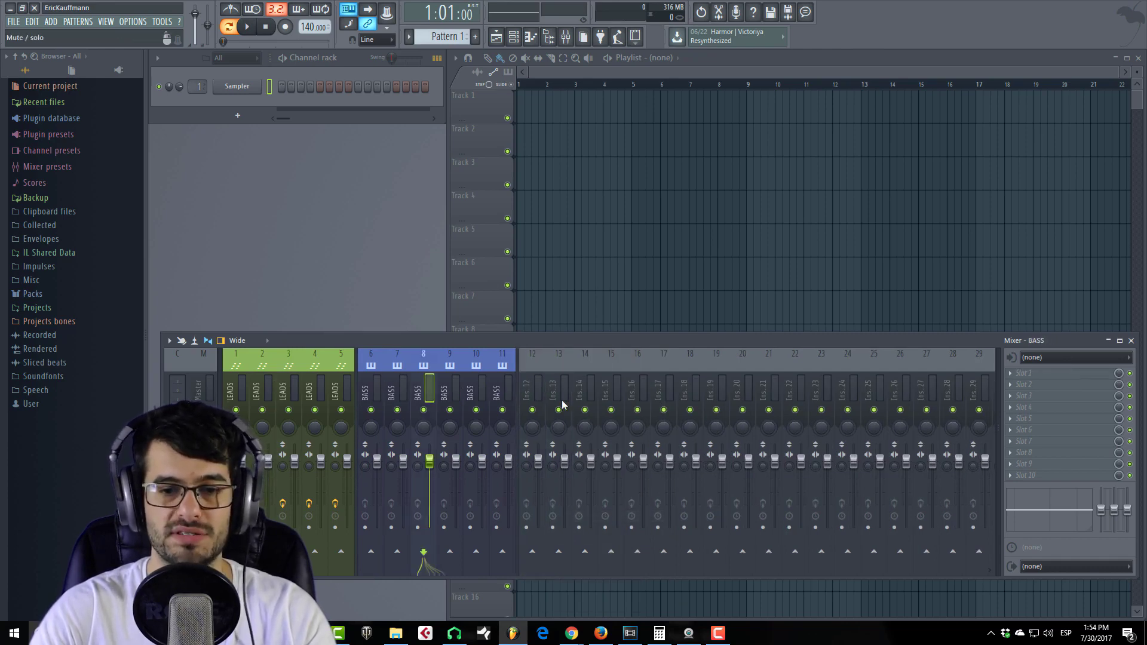
{"action": "left_click", "coordinate": [497, 395]}
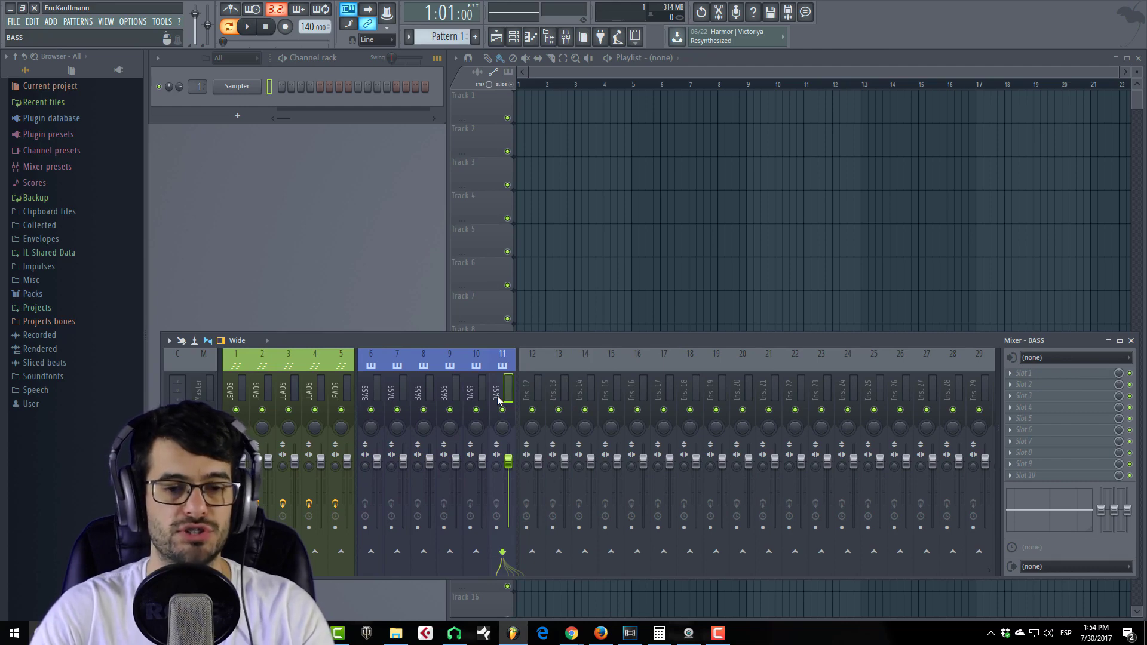
{"action": "left_click", "coordinate": [373, 392]}
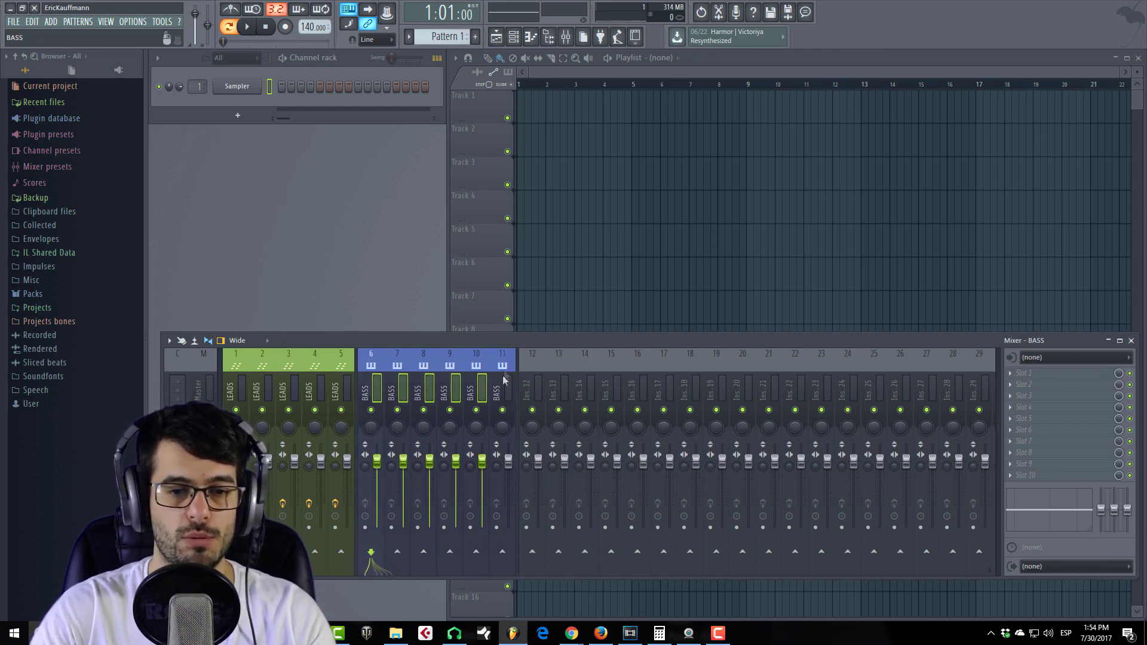
{"action": "right_click", "coordinate": [505, 551]}
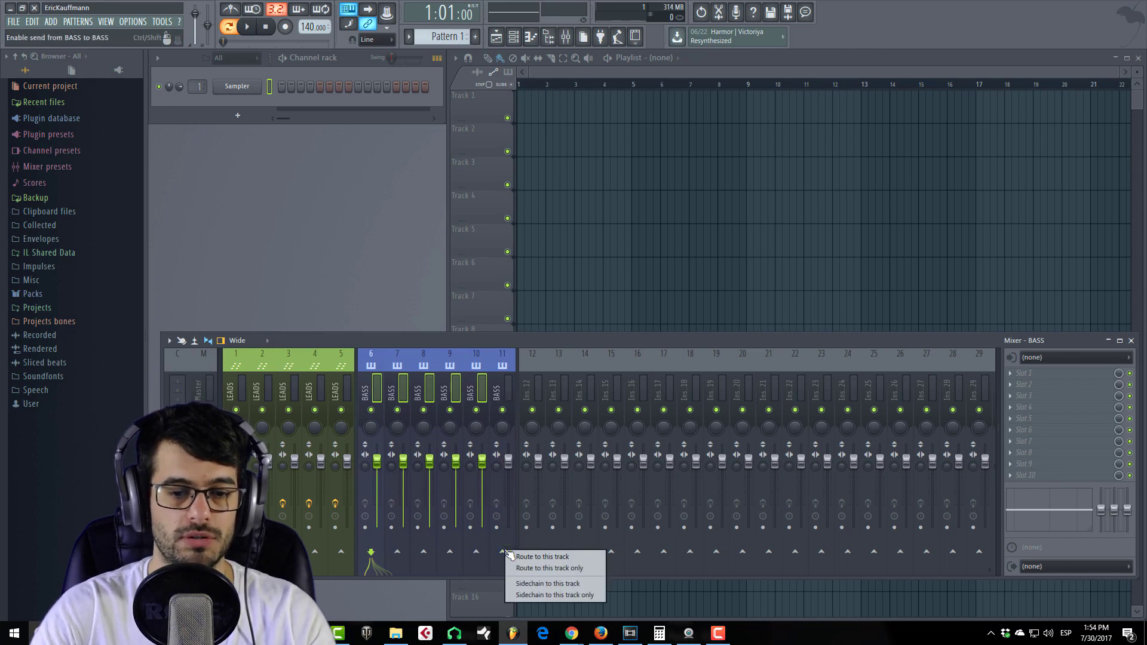
{"action": "left_click", "coordinate": [571, 568]}
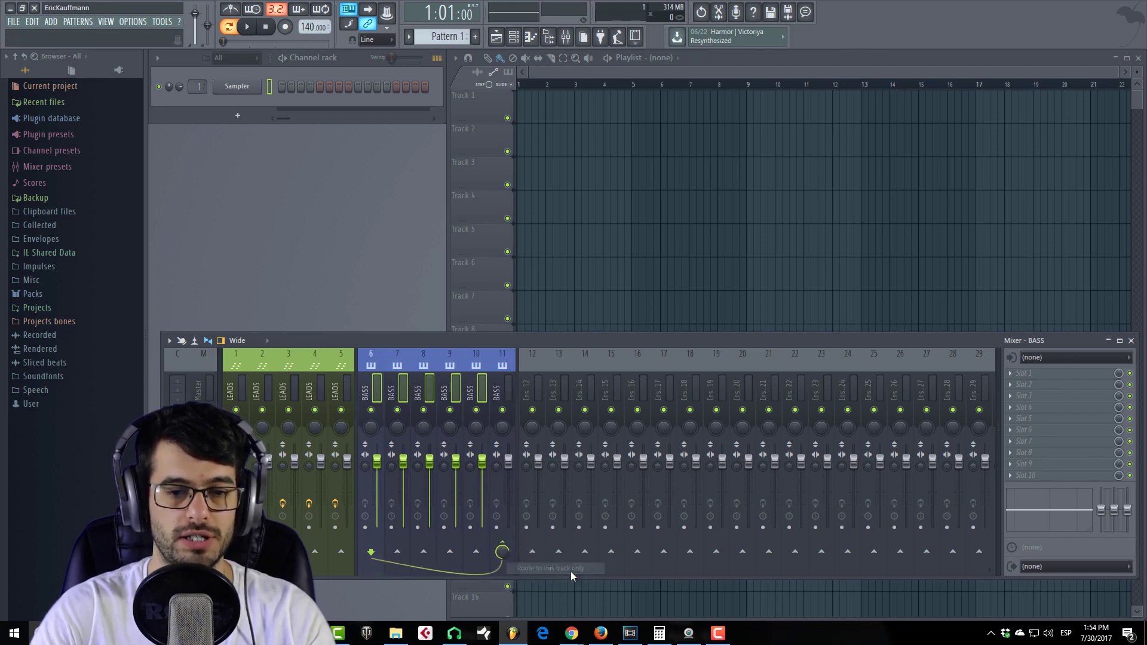
Step: Rename insert 11 as BASS BUS and give it a red color and the Hot icon
{"action": "left_click", "coordinate": [507, 391]}
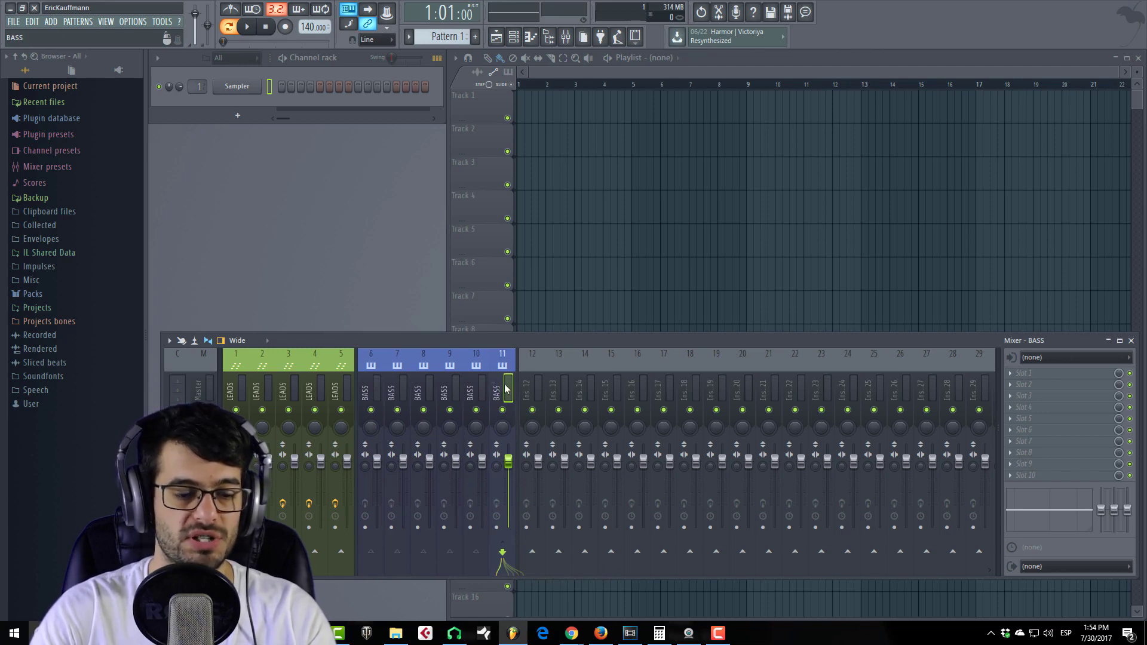
{"action": "double_click", "coordinate": [507, 391]}
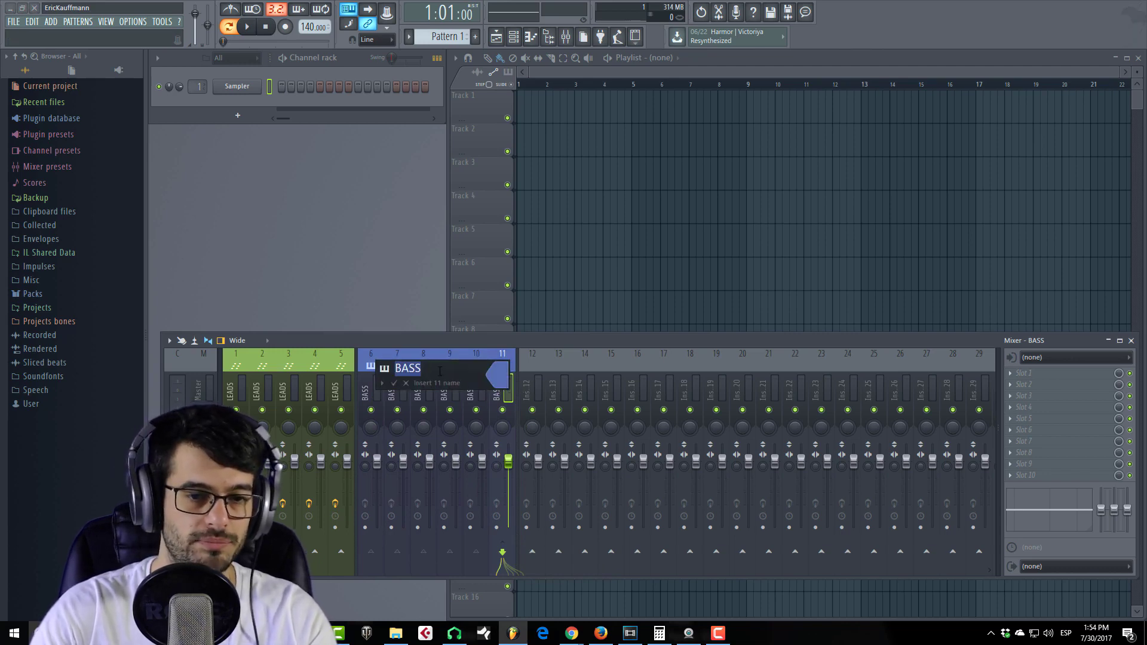
{"action": "type", "text": "BY"}
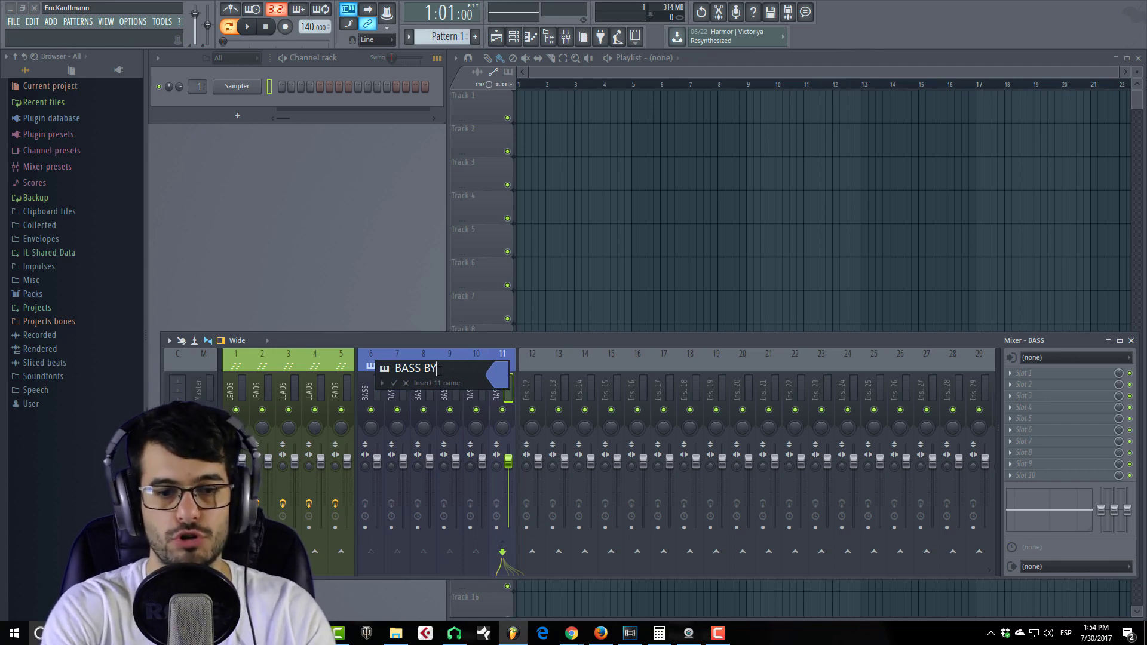
{"action": "key", "text": "BackSpace"}
{"action": "type", "text": "US"}
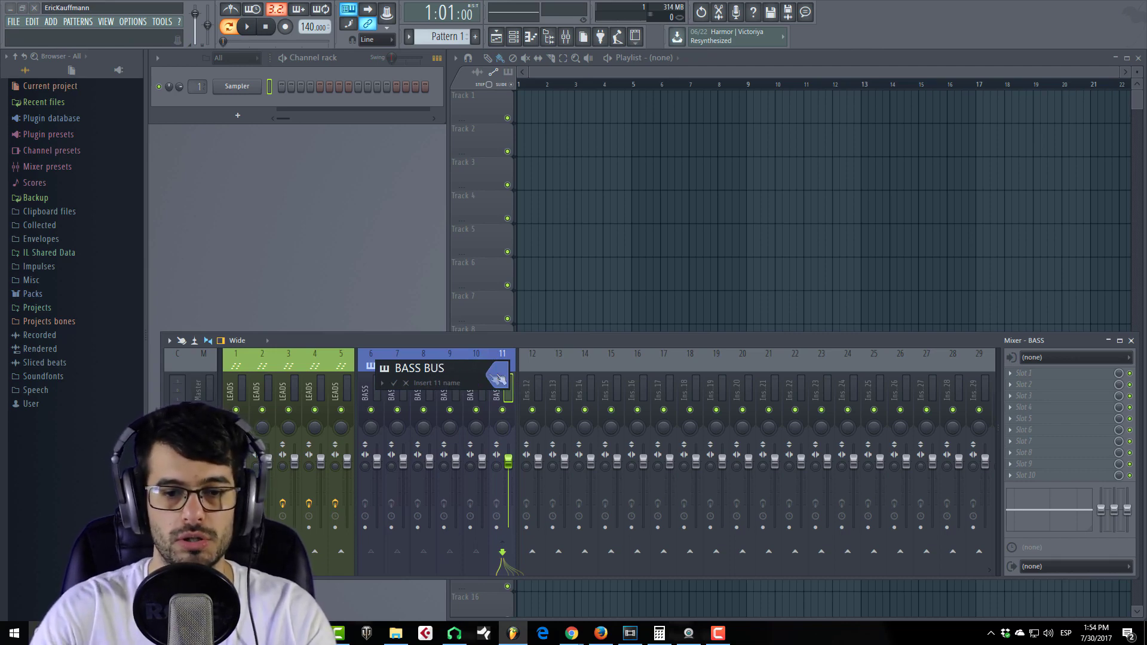
{"action": "left_click", "coordinate": [492, 378]}
{"action": "left_click", "coordinate": [655, 407]}
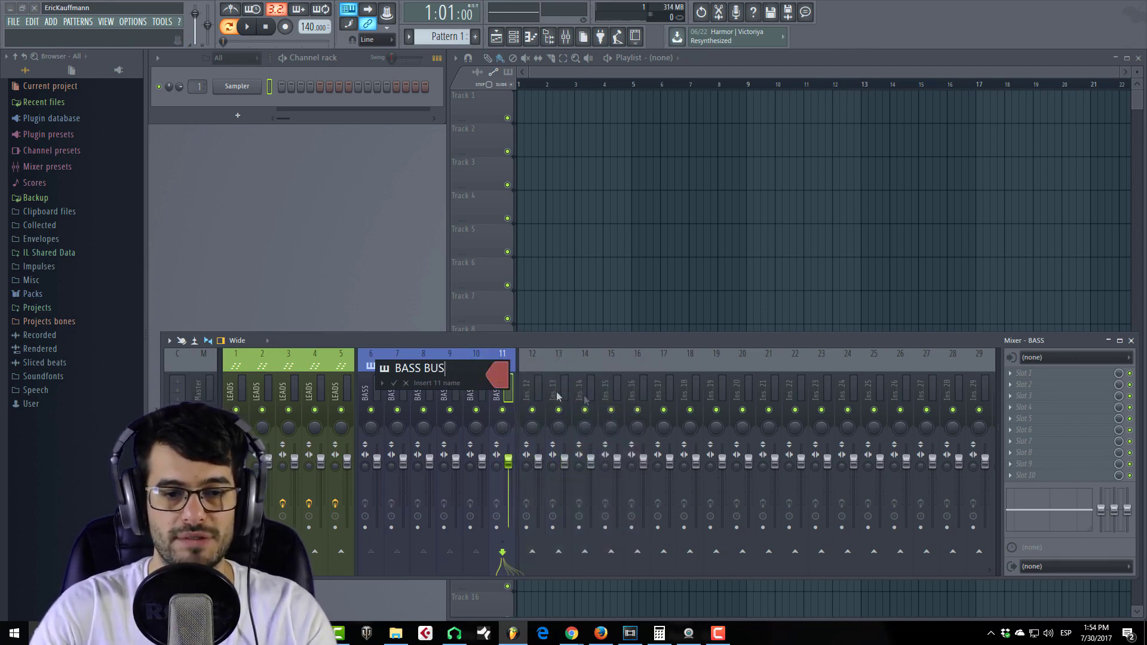
{"action": "left_click", "coordinate": [385, 369]}
{"action": "left_click", "coordinate": [625, 573]}
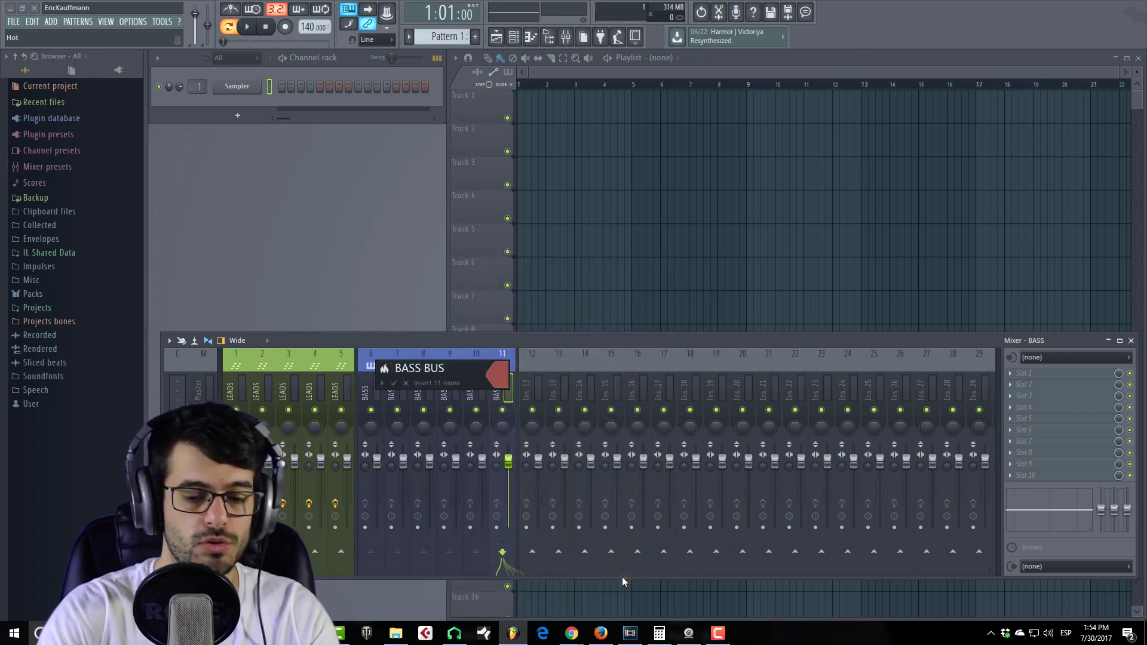
{"action": "key", "text": "Return"}
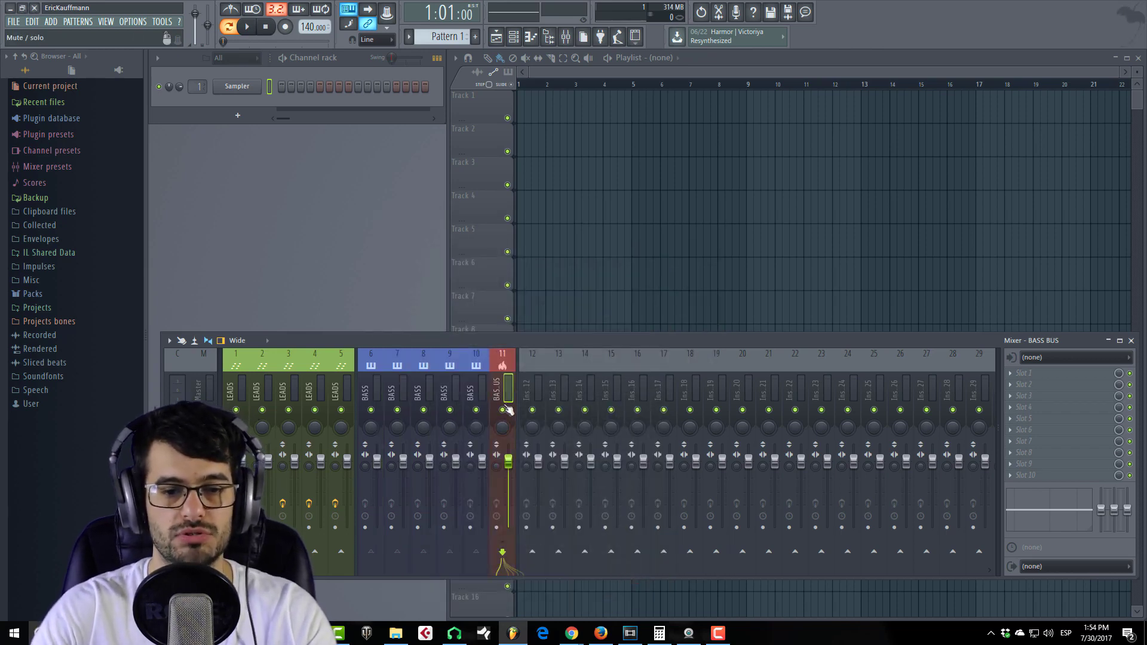
Step: Select the first four LEADS tracks together and route them only to the fifth LEADS track
{"action": "left_click", "coordinate": [398, 390]}
{"action": "left_click", "coordinate": [309, 391]}
{"action": "left_click", "coordinate": [339, 394]}
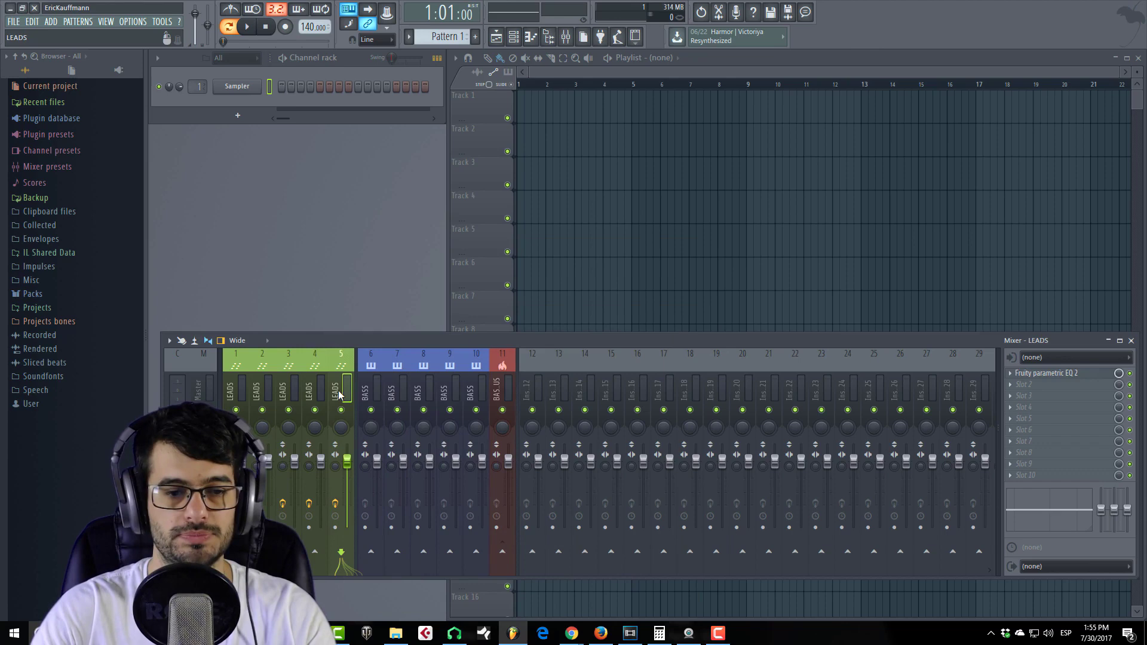
{"action": "left_click_drag", "start_coordinate": [237, 393], "coordinate": [314, 395]}
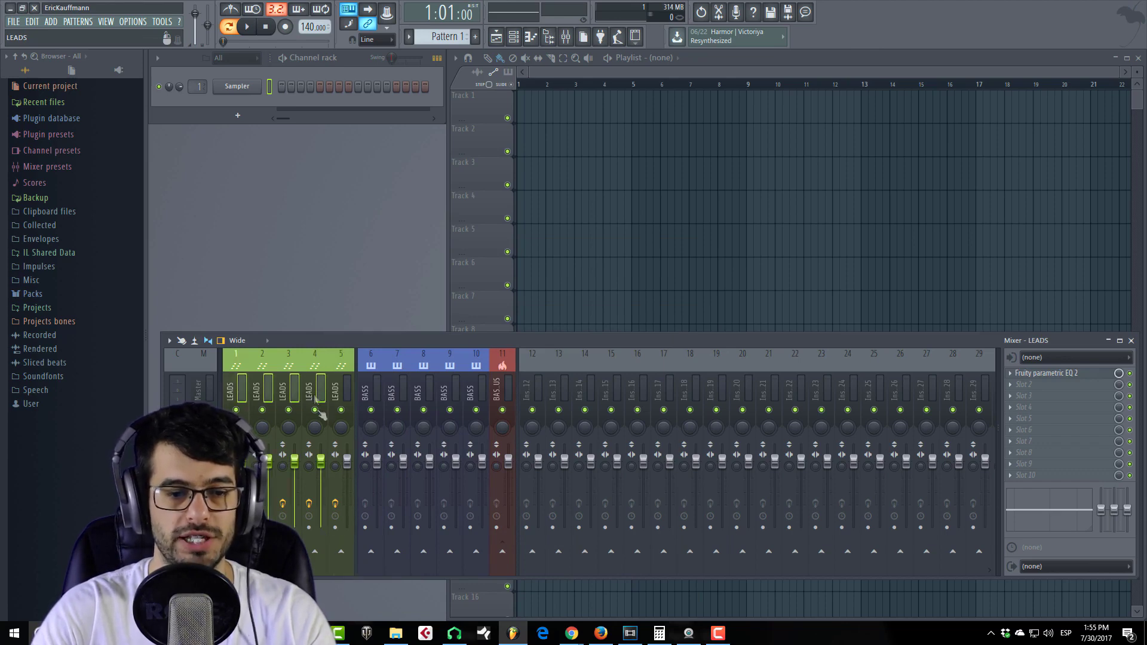
{"action": "right_click", "coordinate": [341, 552]}
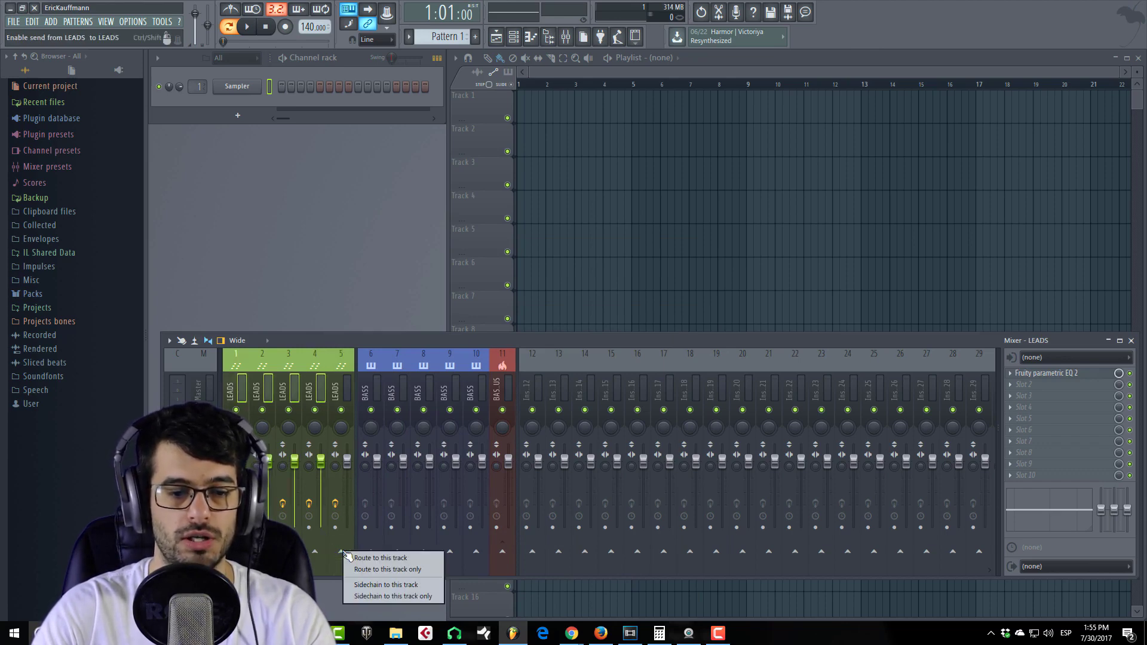
{"action": "left_click", "coordinate": [372, 570]}
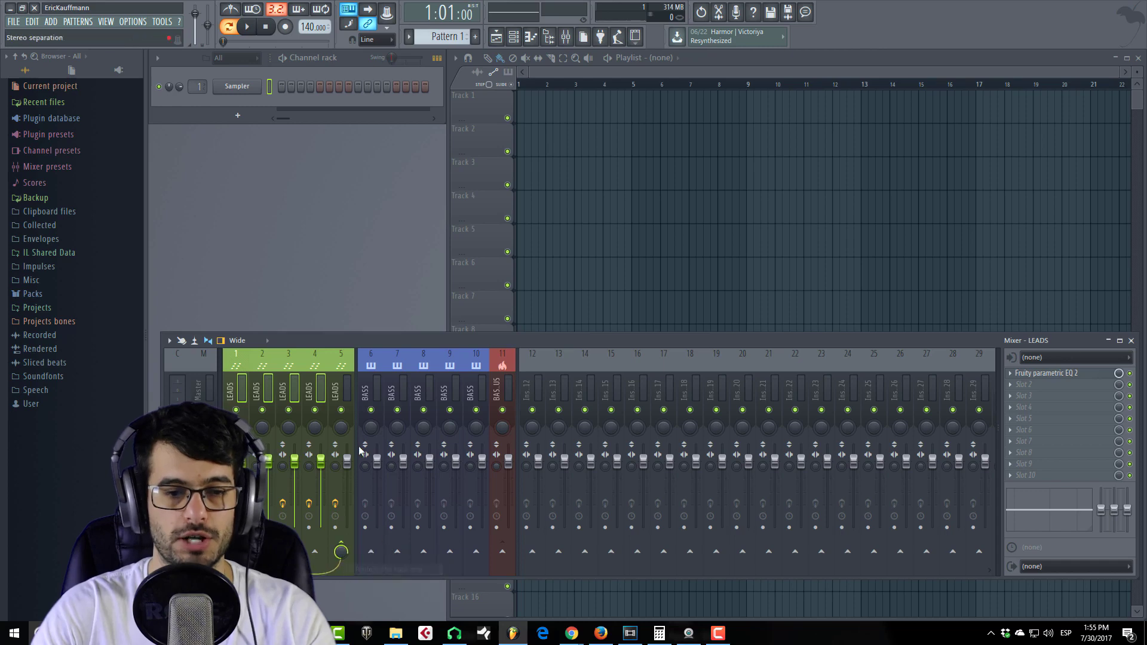
Step: Give the fifth LEADS track a red color and the Hot flame icon, like the bass bus
{"action": "left_click", "coordinate": [345, 397]}
{"action": "double_click", "coordinate": [344, 397]}
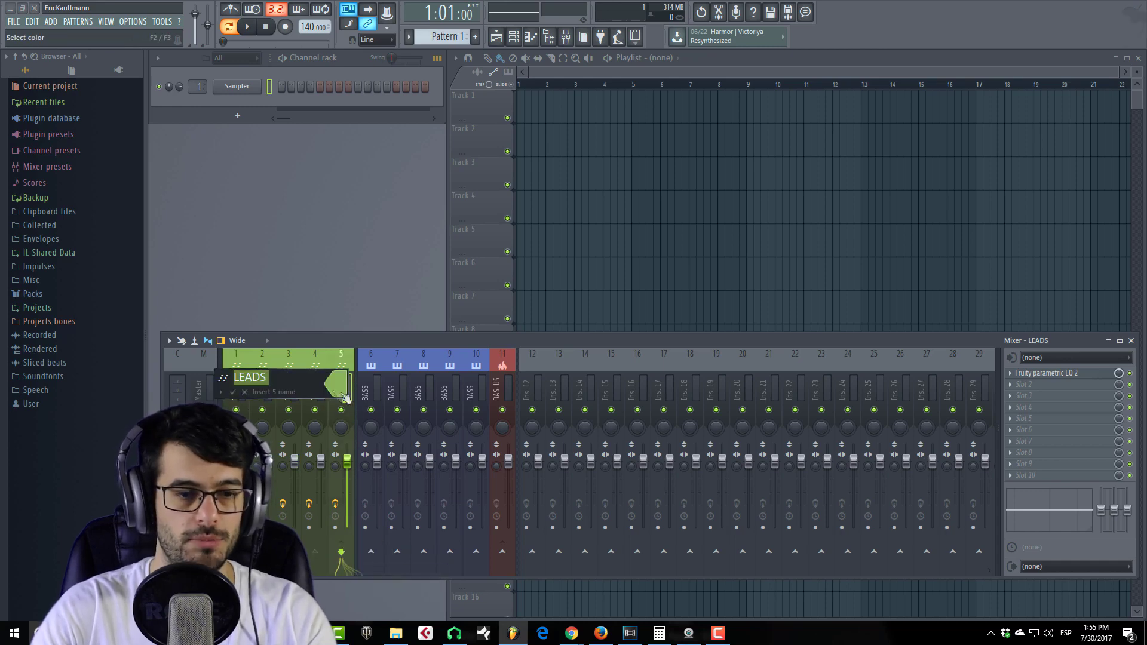
{"action": "left_click", "coordinate": [341, 385]}
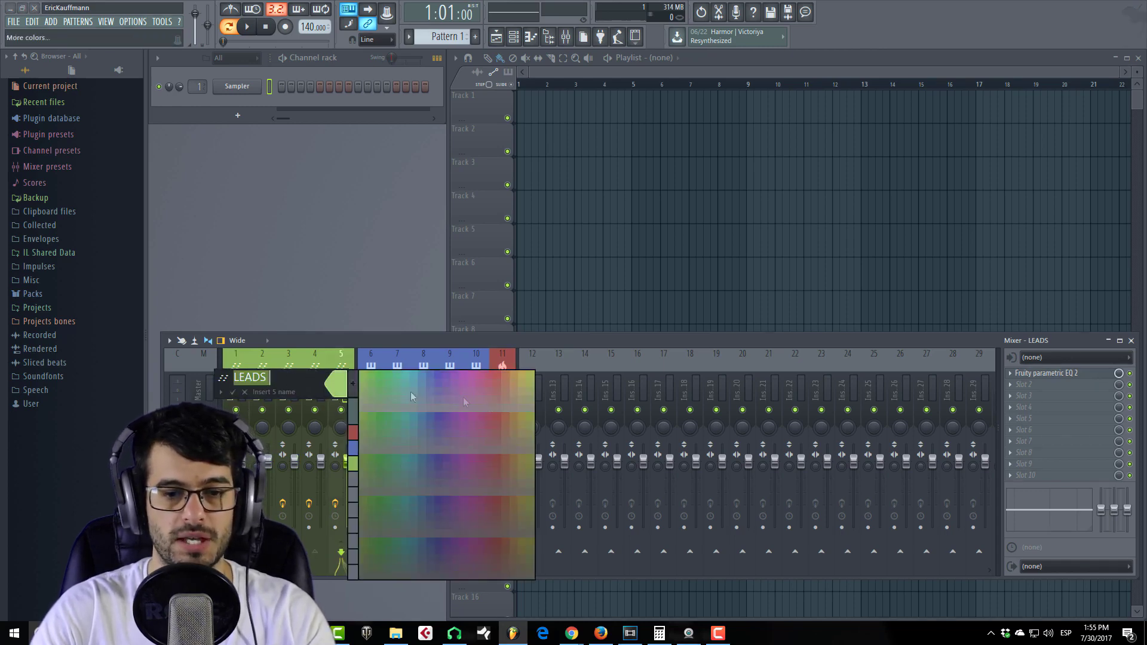
{"action": "left_click", "coordinate": [493, 414]}
{"action": "left_click", "coordinate": [223, 377]}
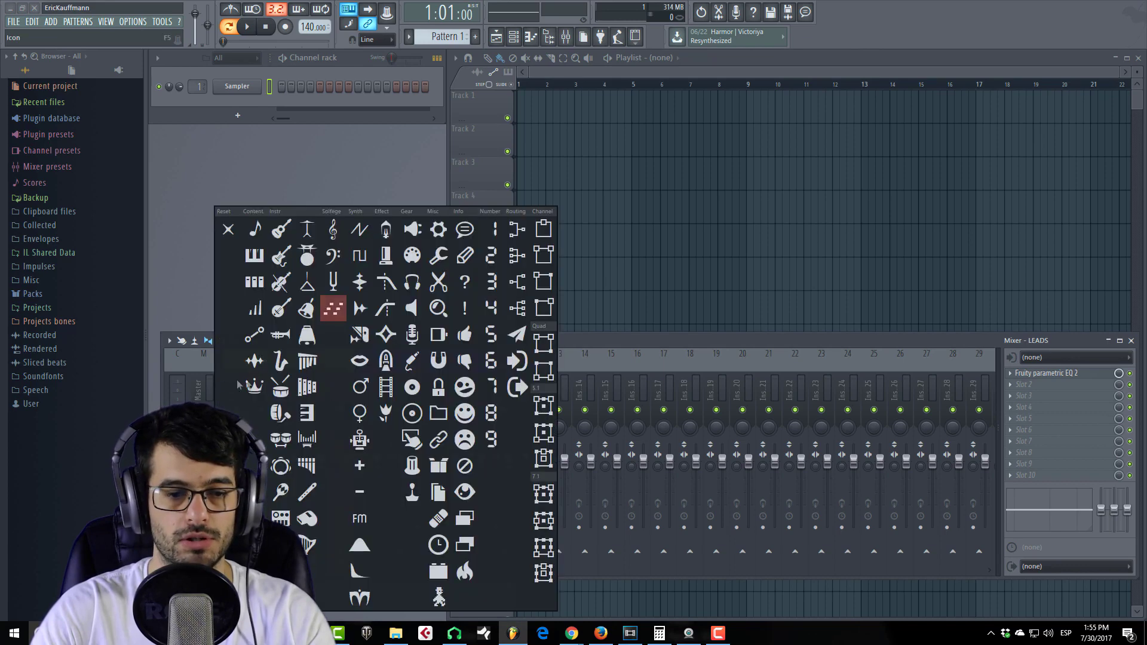
{"action": "left_click", "coordinate": [437, 542]}
{"action": "key", "text": "Return"}
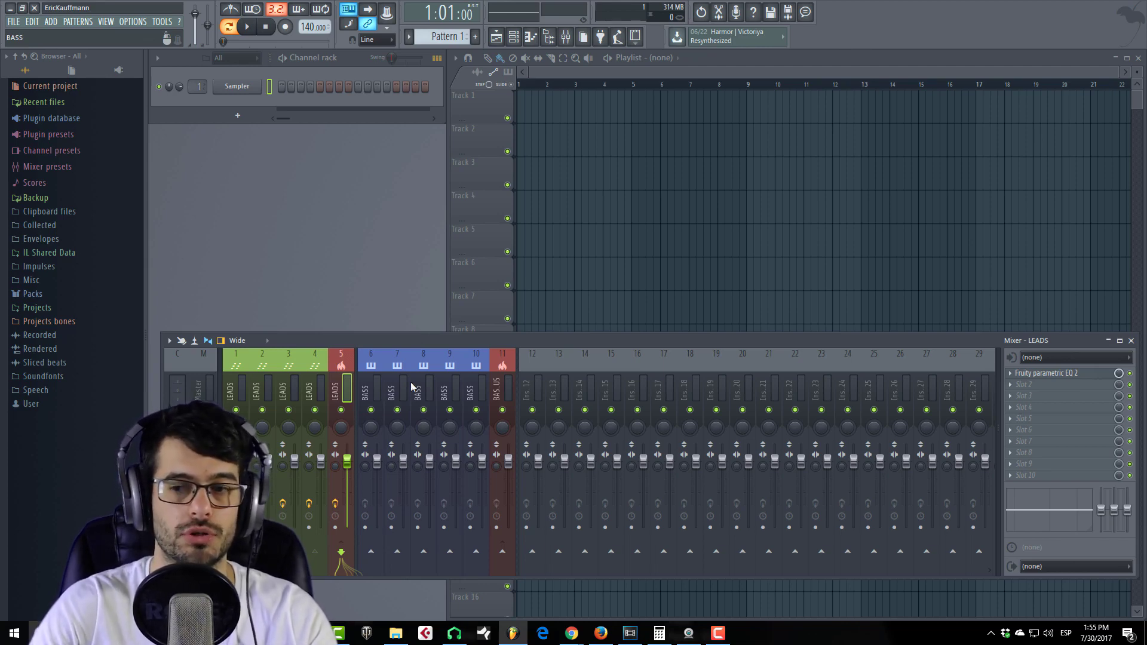
Step: Add BassDrum, Harmless and Harmor instrument channels to the channel rack, closing each plugin window
{"action": "left_click", "coordinate": [238, 115]}
{"action": "left_click", "coordinate": [246, 103]}
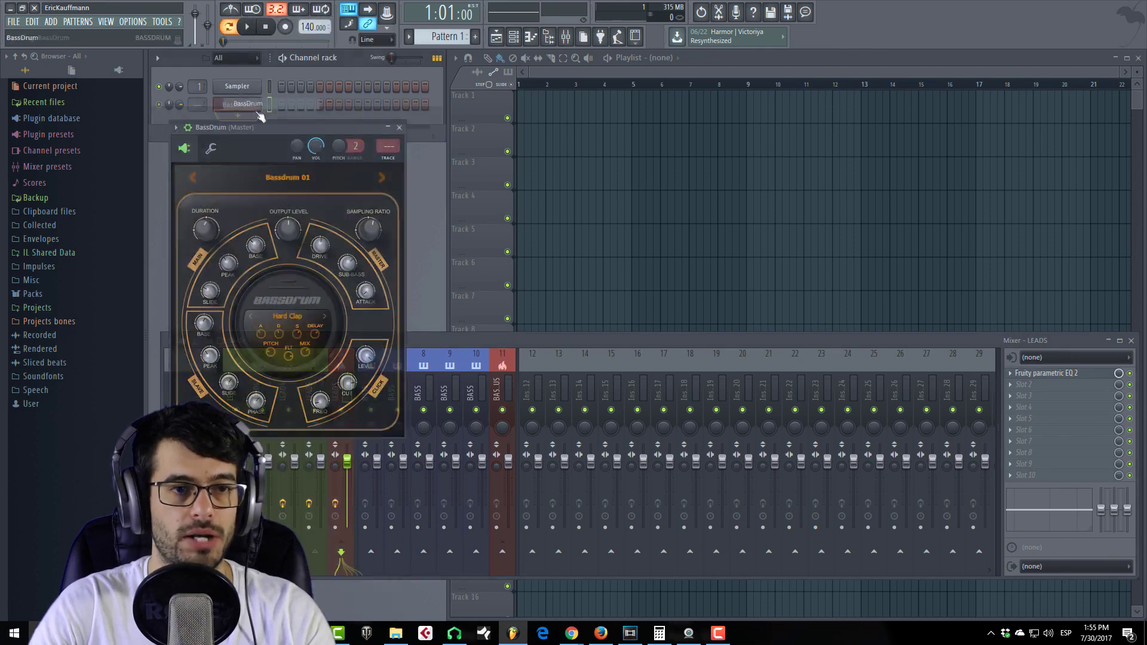
{"action": "left_click", "coordinate": [399, 127]}
{"action": "left_click", "coordinate": [241, 130]}
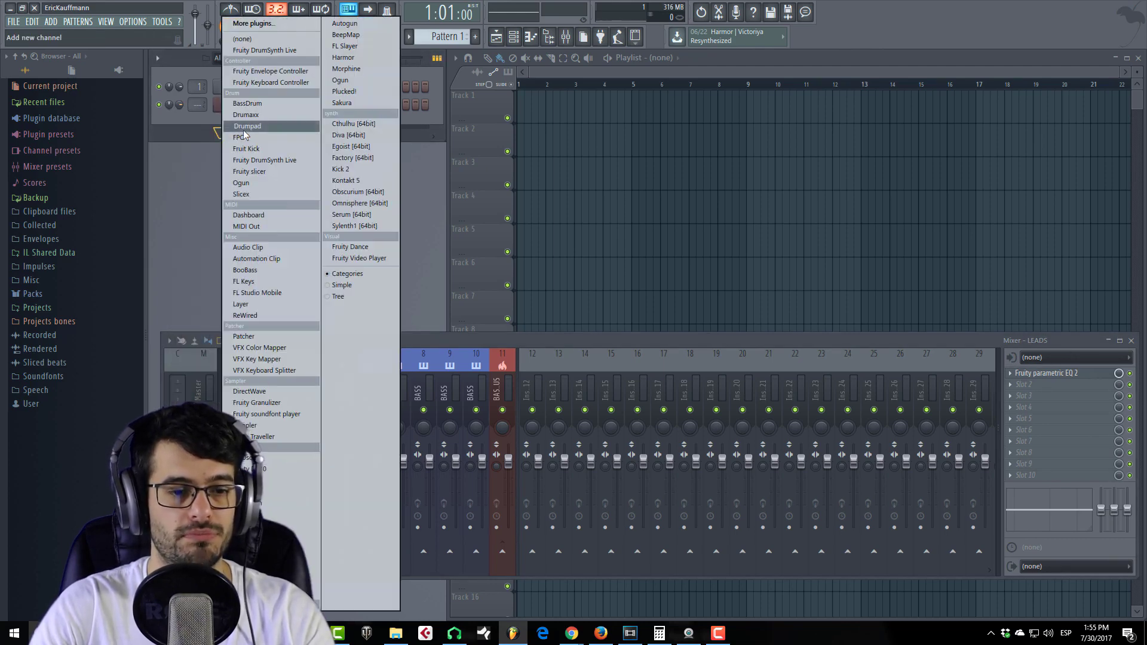
{"action": "left_click", "coordinate": [287, 492]}
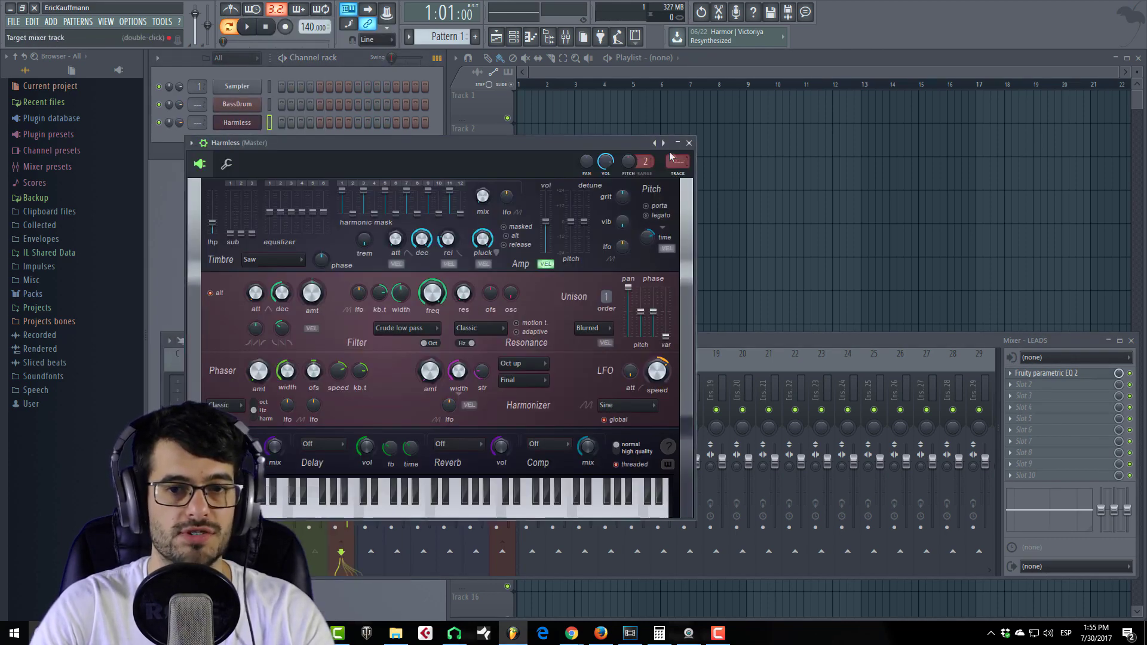
{"action": "left_click", "coordinate": [692, 141]}
{"action": "left_click", "coordinate": [241, 150]}
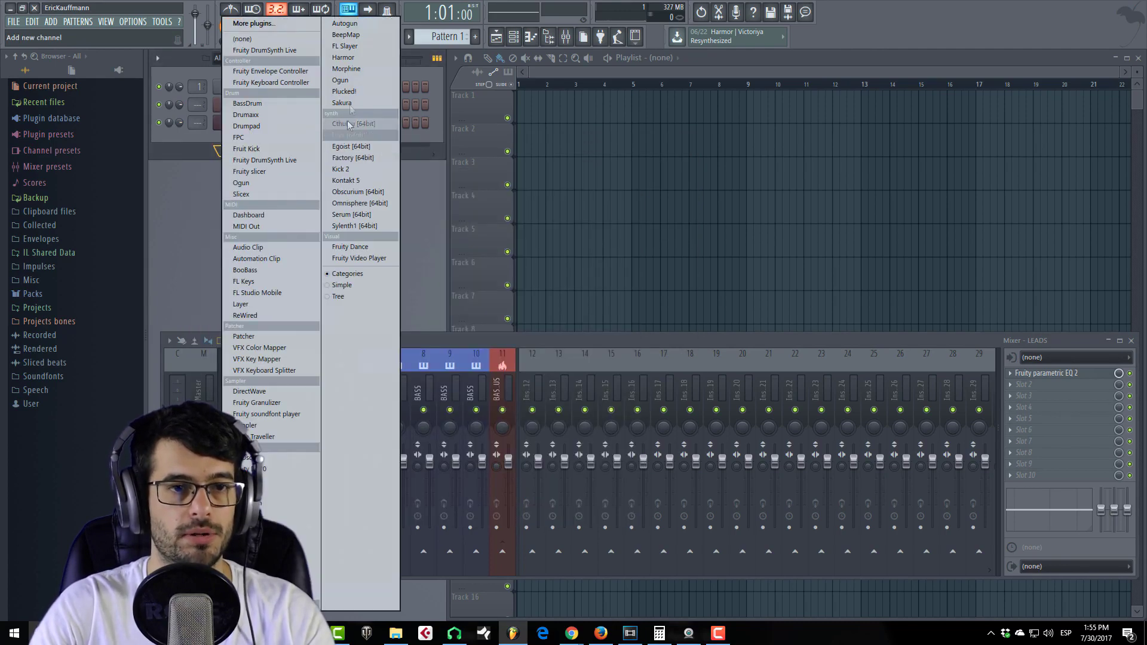
{"action": "left_click", "coordinate": [342, 57]}
{"action": "left_click", "coordinate": [810, 158]}
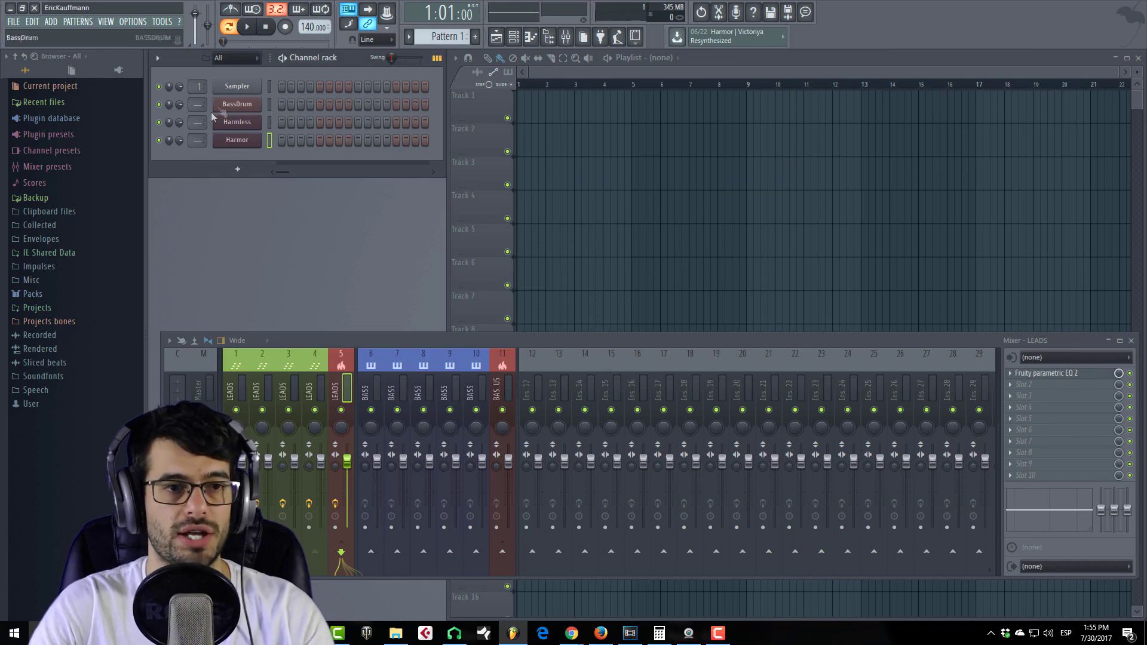
Step: Assign the BassDrum, Harmless and Harmor channels to mixer tracks 1, 2 and 3 respectively
{"action": "scroll", "coordinate": [198, 104], "scroll_direction": "up", "scroll_amount": 1}
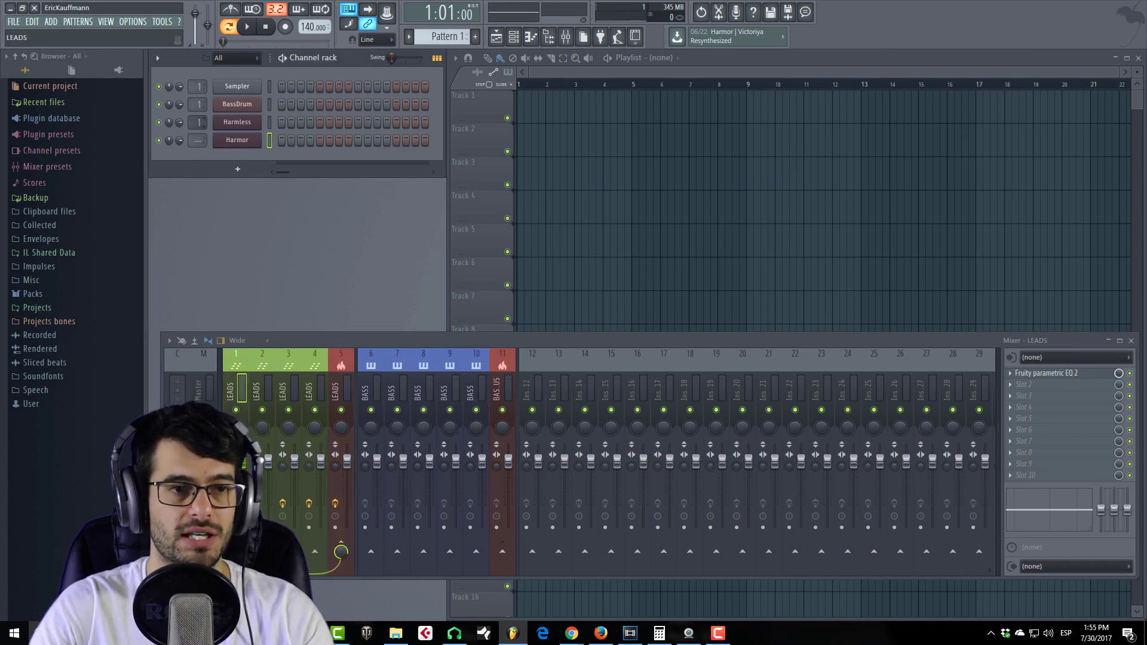
{"action": "scroll", "coordinate": [198, 122], "scroll_direction": "up", "scroll_amount": 2}
{"action": "scroll", "coordinate": [197, 140], "scroll_direction": "up", "scroll_amount": 3}
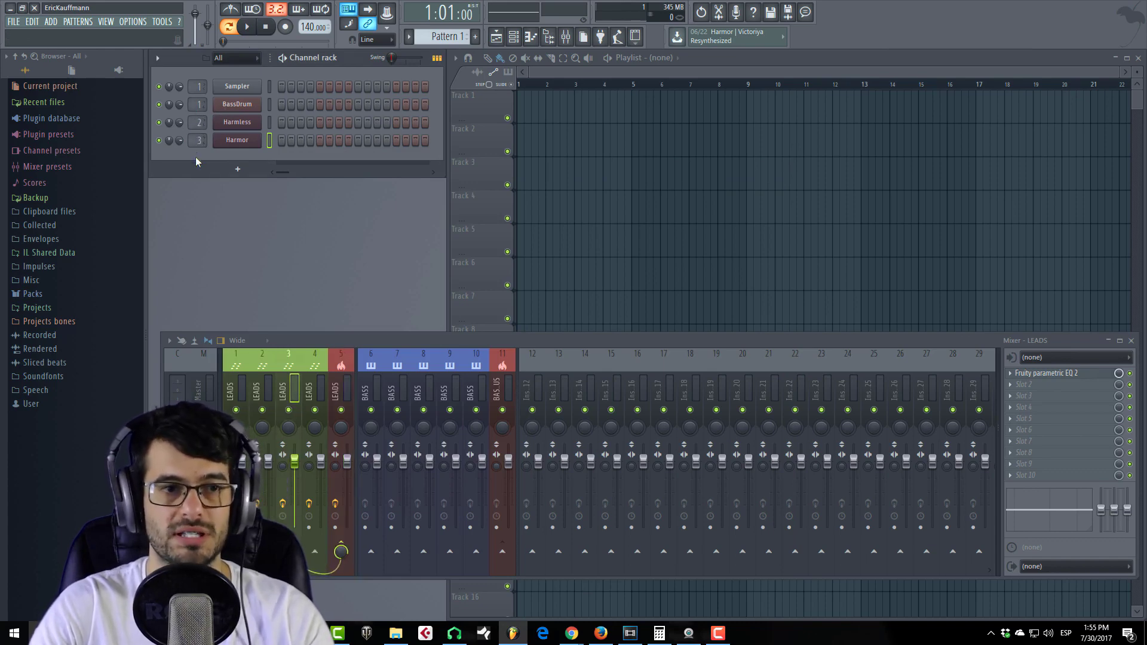
Step: Reposition the channel rack and mixer windows slightly lower, and select the first LEADS track in the mixer
{"action": "left_click_drag", "start_coordinate": [350, 76], "coordinate": [368, 106]}
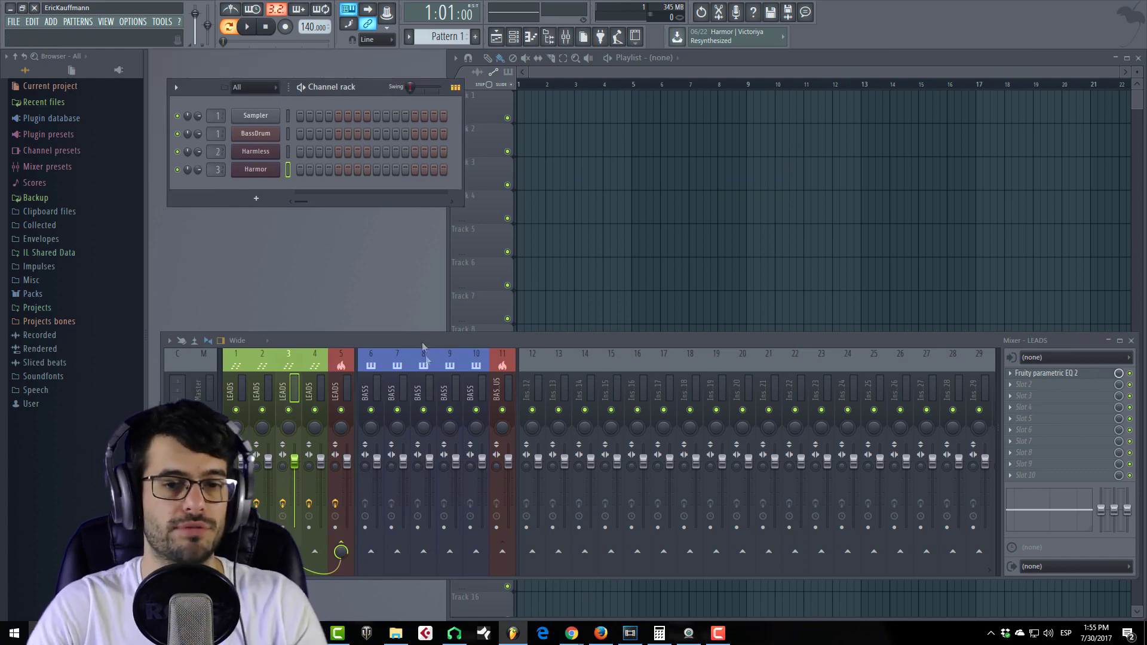
{"action": "left_click_drag", "start_coordinate": [427, 338], "coordinate": [426, 354]}
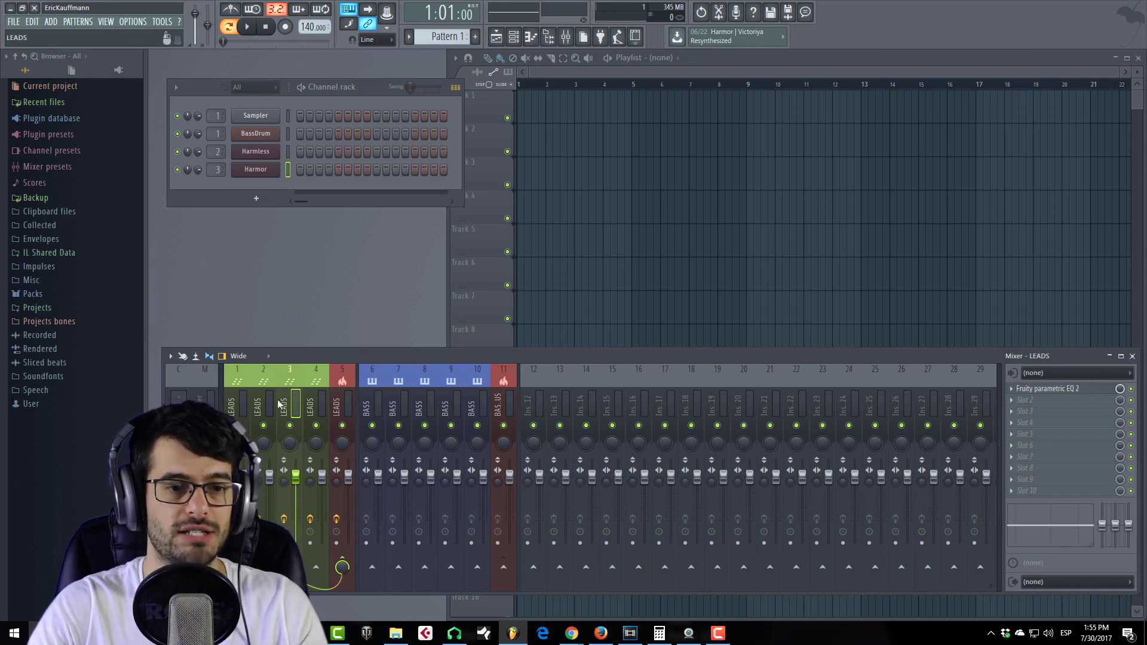
{"action": "left_click", "coordinate": [453, 406]}
{"action": "left_click", "coordinate": [254, 400]}
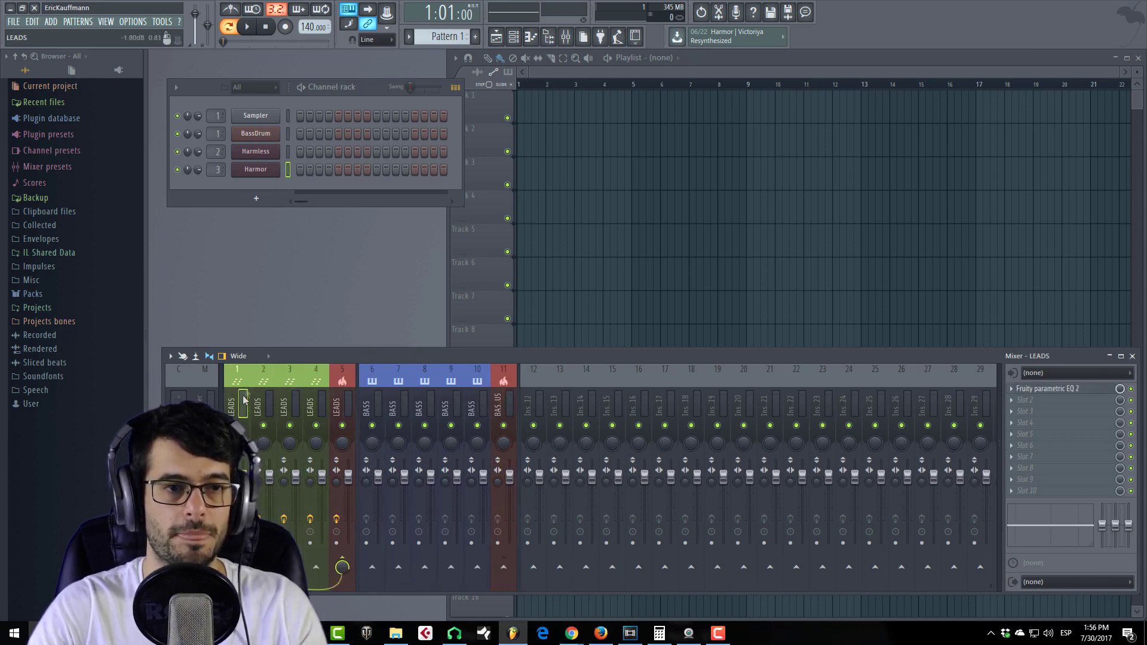
Step: Add a channel rack filter group named DRUMS
{"action": "right_click", "coordinate": [258, 91]}
{"action": "left_click", "coordinate": [266, 97]}
{"action": "type", "text": "DRUMS"}
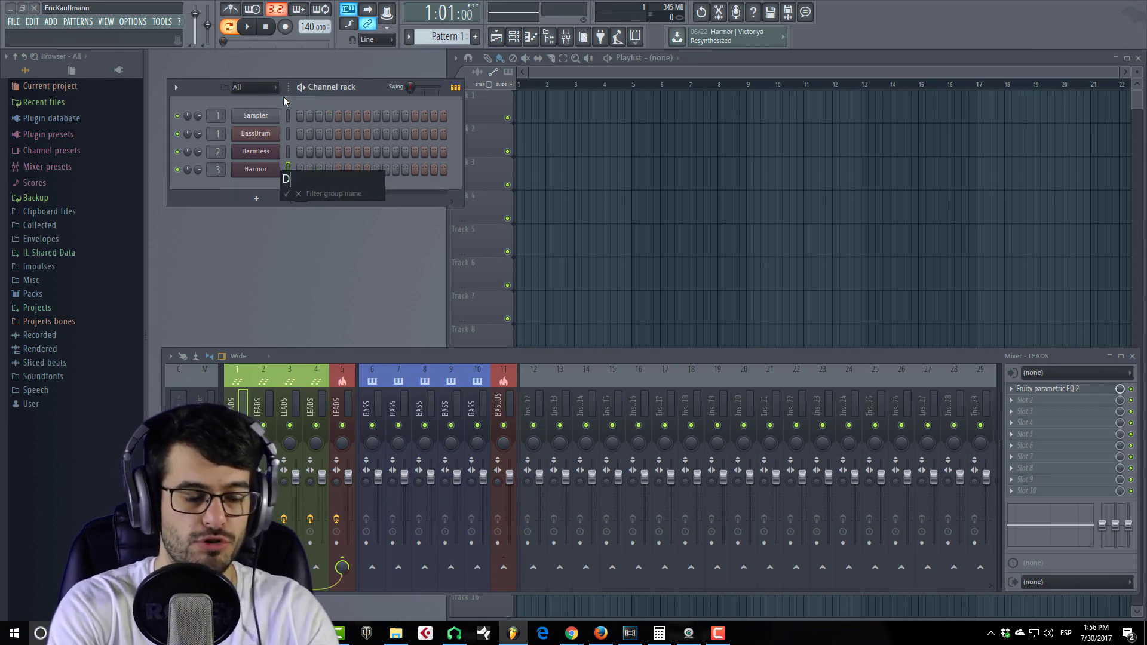
{"action": "key", "text": "Return"}
Step: Add a channel rack filter group named LEADS
{"action": "right_click", "coordinate": [278, 96]}
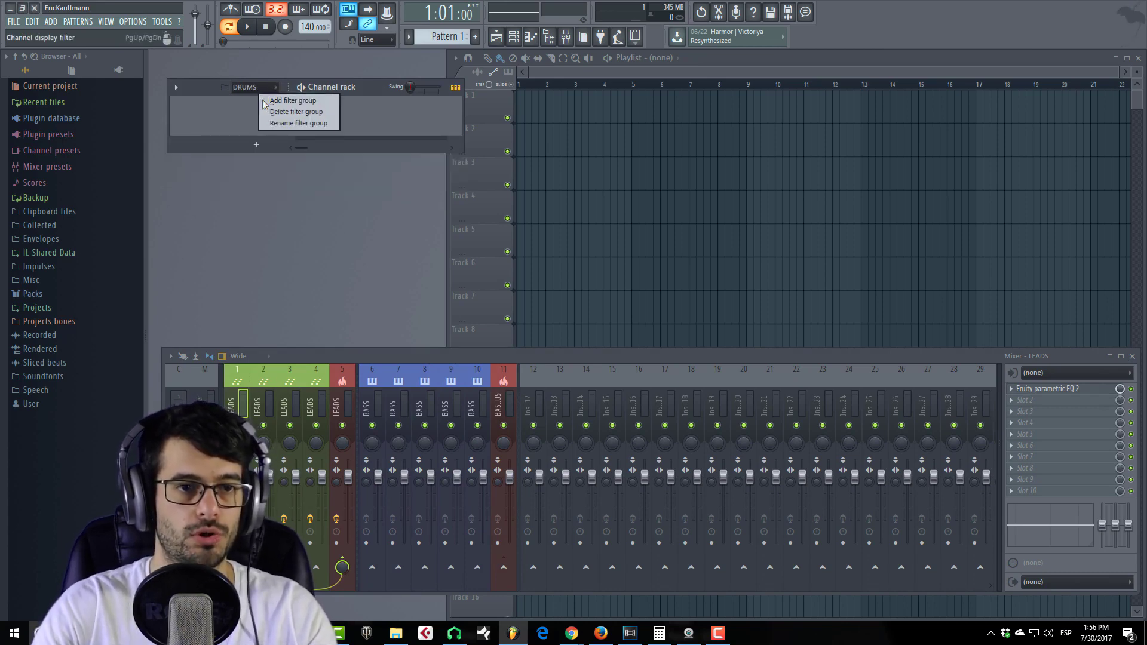
{"action": "left_click", "coordinate": [272, 102]}
{"action": "type", "text": "LEADS"}
{"action": "key", "text": "Return"}
Step: Add a channel rack filter group named BASS
{"action": "right_click", "coordinate": [262, 97]}
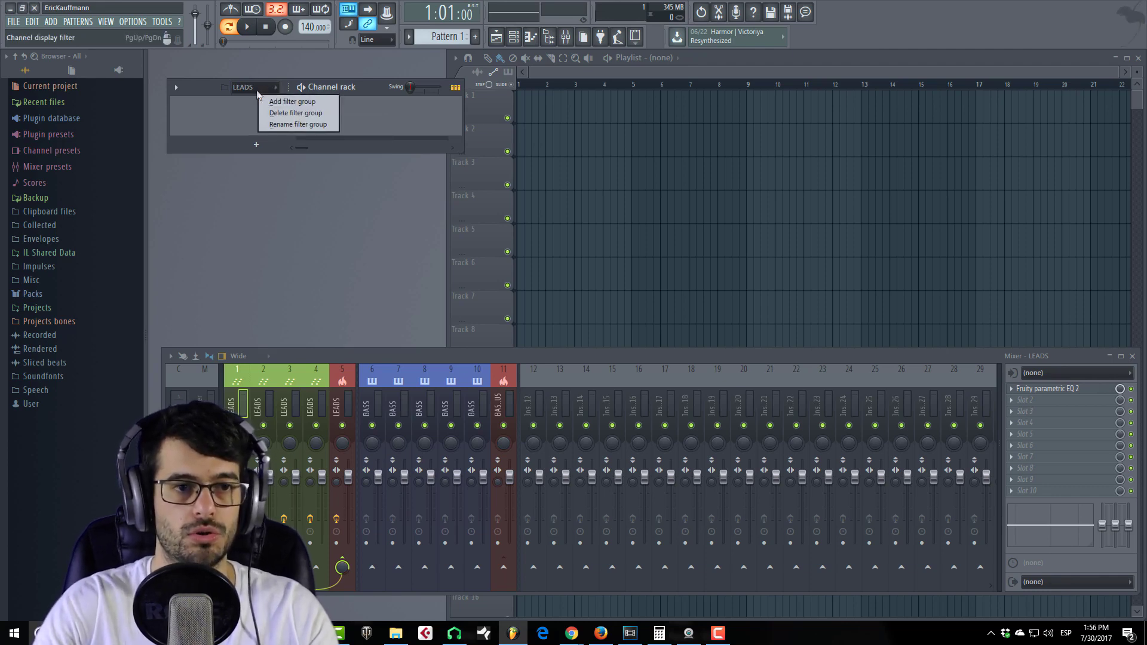
{"action": "left_click", "coordinate": [274, 102]}
{"action": "type", "text": "BASS"}
{"action": "key", "text": "Return"}
Step: Add a Sakura instrument channel to the BASS filter group
{"action": "left_click", "coordinate": [256, 143]}
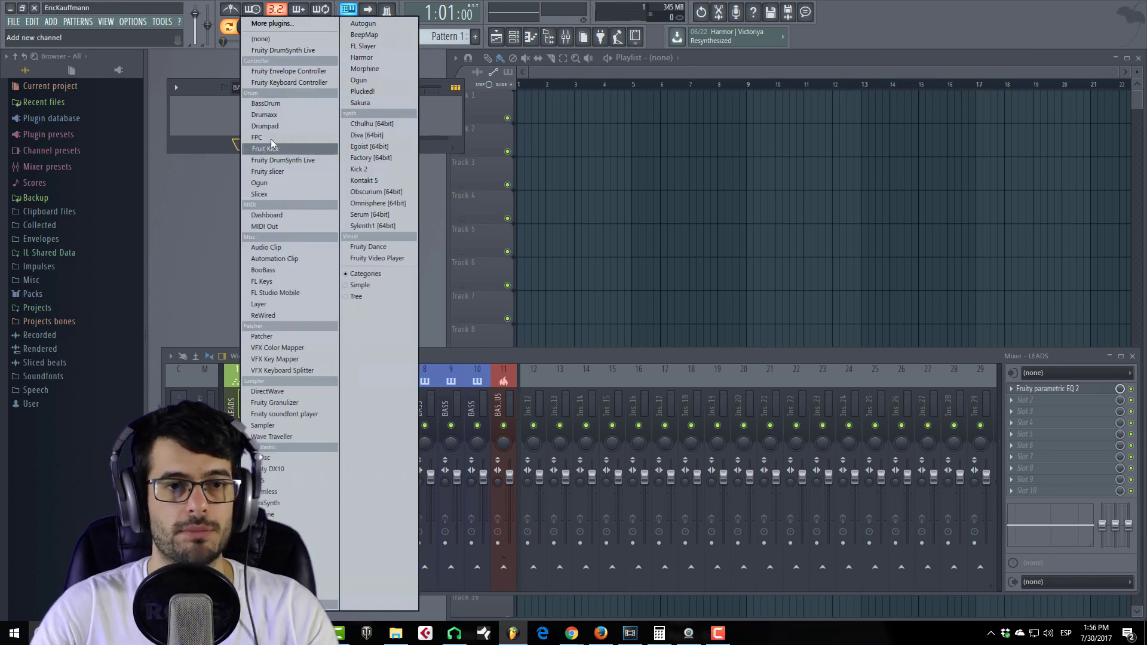
{"action": "left_click", "coordinate": [338, 107]}
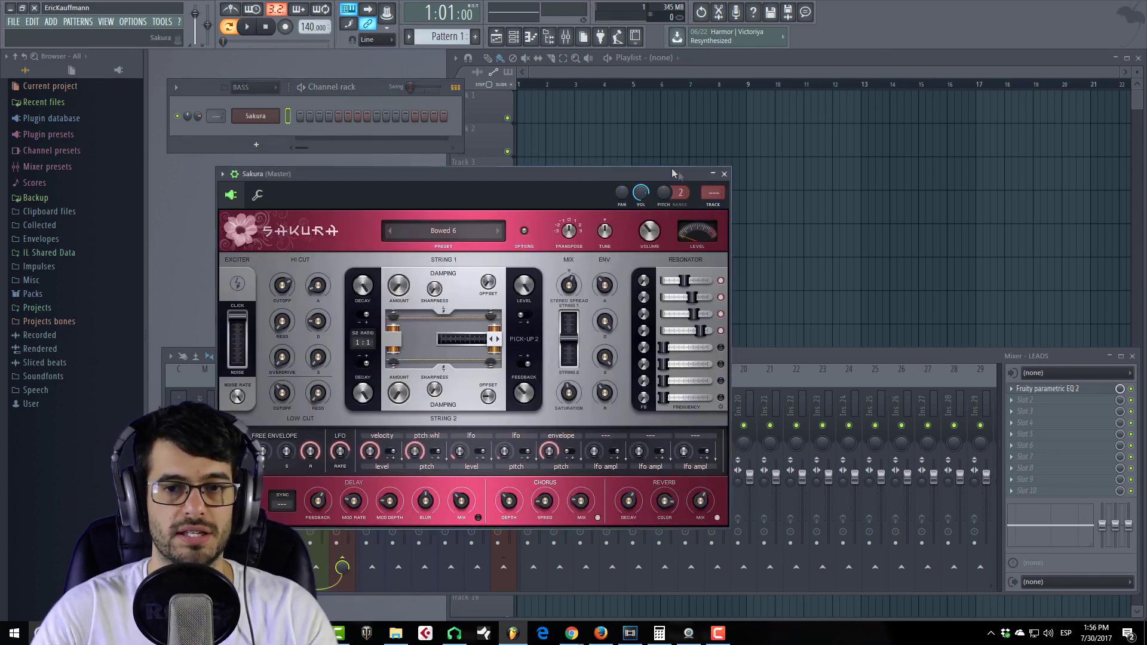
Step: Add a Morphine instrument channel to the BASS filter group and close the open plugin windows
{"action": "left_click", "coordinate": [724, 177]}
{"action": "left_click", "coordinate": [257, 145]}
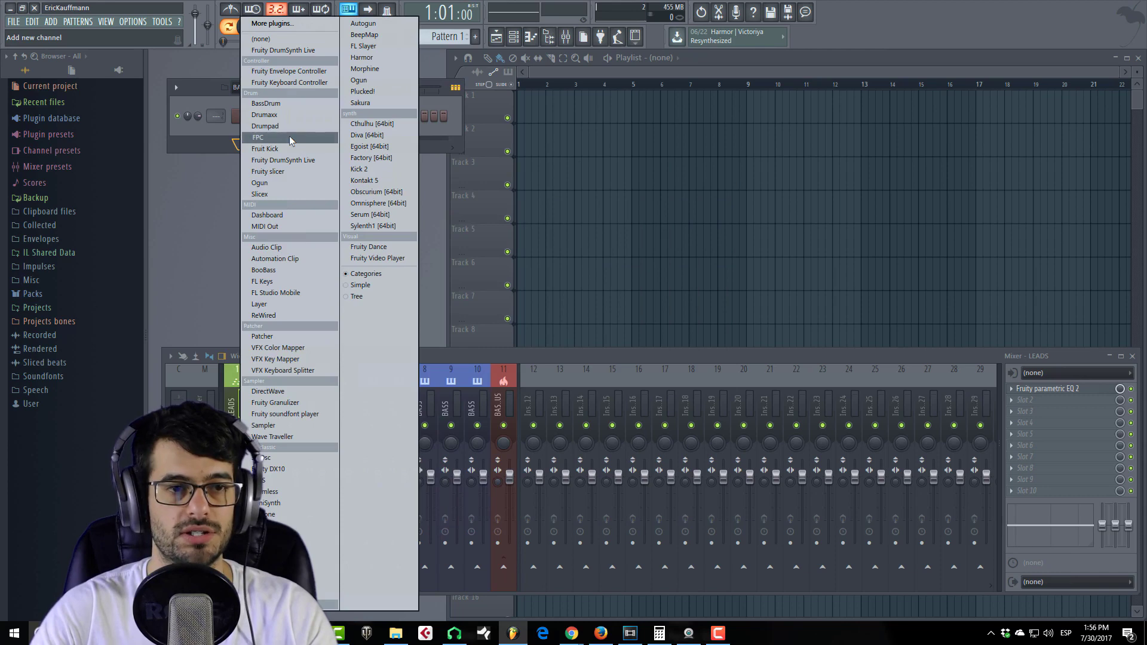
{"action": "left_click", "coordinate": [365, 69]}
{"action": "left_click", "coordinate": [747, 189]}
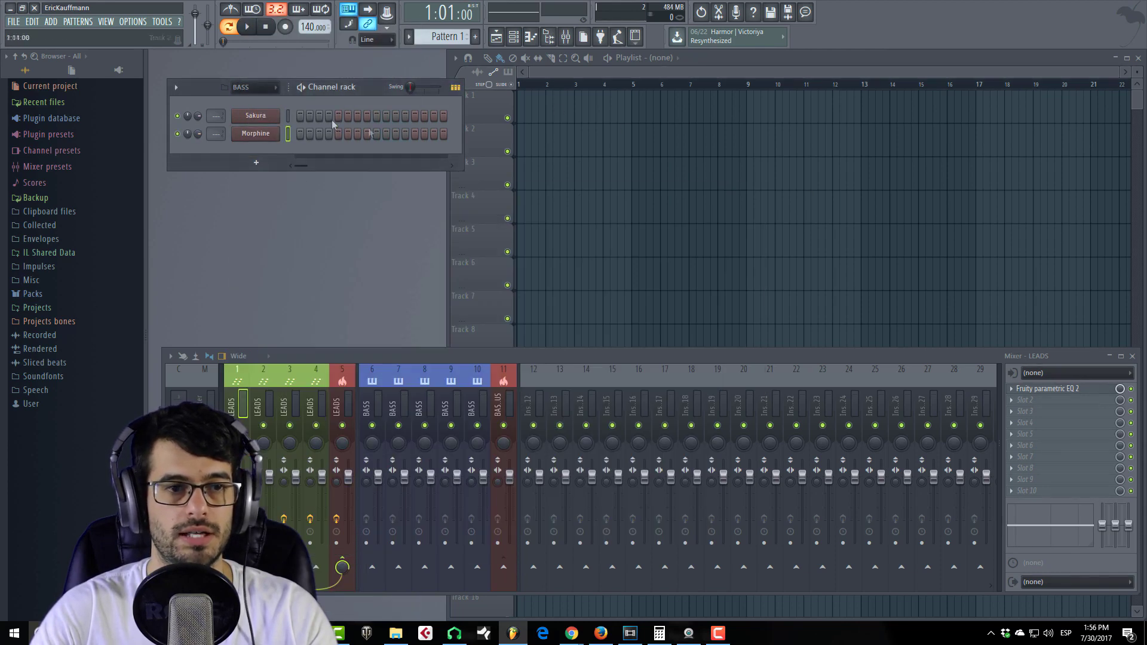
Step: Fill the DRUMS filter group with the loops DL Clubbed, DL Dubby, DL Glitch, DL Hop Box and DL Minimus
{"action": "left_click", "coordinate": [248, 87]}
{"action": "left_click", "coordinate": [261, 128]}
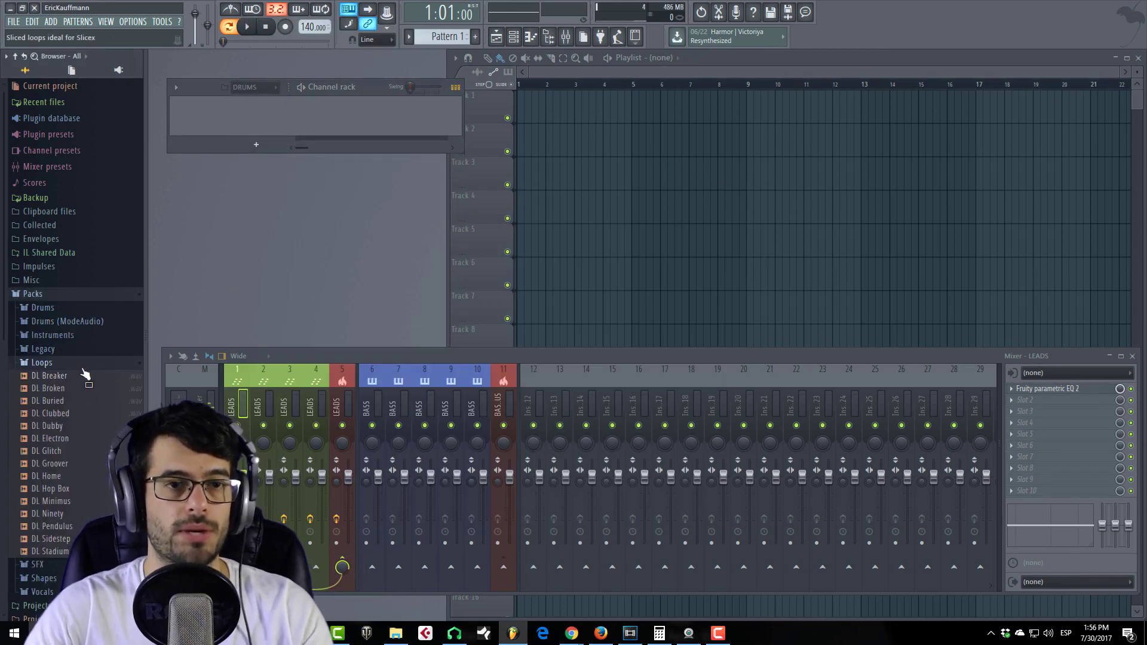
{"action": "left_click_drag", "start_coordinate": [75, 414], "coordinate": [242, 149]}
{"action": "left_click_drag", "start_coordinate": [51, 451], "coordinate": [236, 170]}
{"action": "left_click_drag", "start_coordinate": [54, 488], "coordinate": [246, 184]}
Step: Route DL Clubbed to mixer track 12, DL Dubby to 13, DL Glitch to 14, DL Hop Box to 16 and DL Minimus to 15
{"action": "mouse_move", "coordinate": [221, 122]}
{"action": "left_mouse_down"}
{"action": "mouse_move", "coordinate": [221, 95]}
{"action": "mouse_move", "coordinate": [216, 124]}
{"action": "mouse_move", "coordinate": [216, 111]}
{"action": "left_mouse_up"}
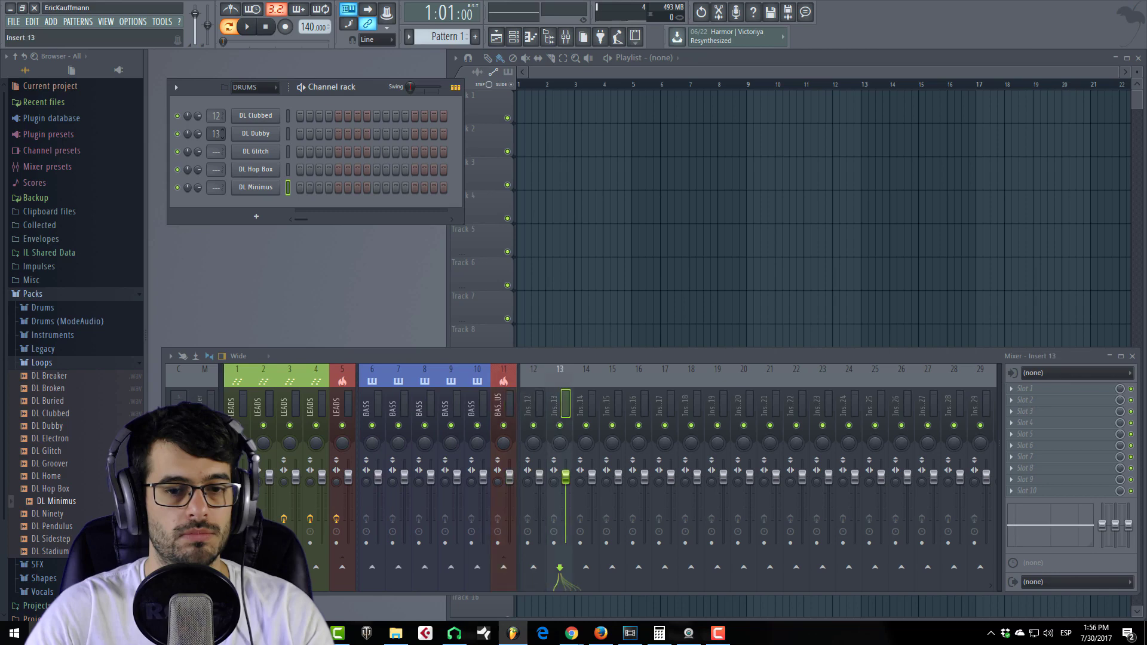
{"action": "mouse_move", "coordinate": [213, 153]}
{"action": "left_mouse_down"}
{"action": "mouse_move", "coordinate": [213, 137]}
{"action": "mouse_move", "coordinate": [209, 165]}
{"action": "mouse_move", "coordinate": [215, 147]}
{"action": "left_mouse_up"}
{"action": "left_click_drag", "start_coordinate": [210, 187], "coordinate": [210, 174]}
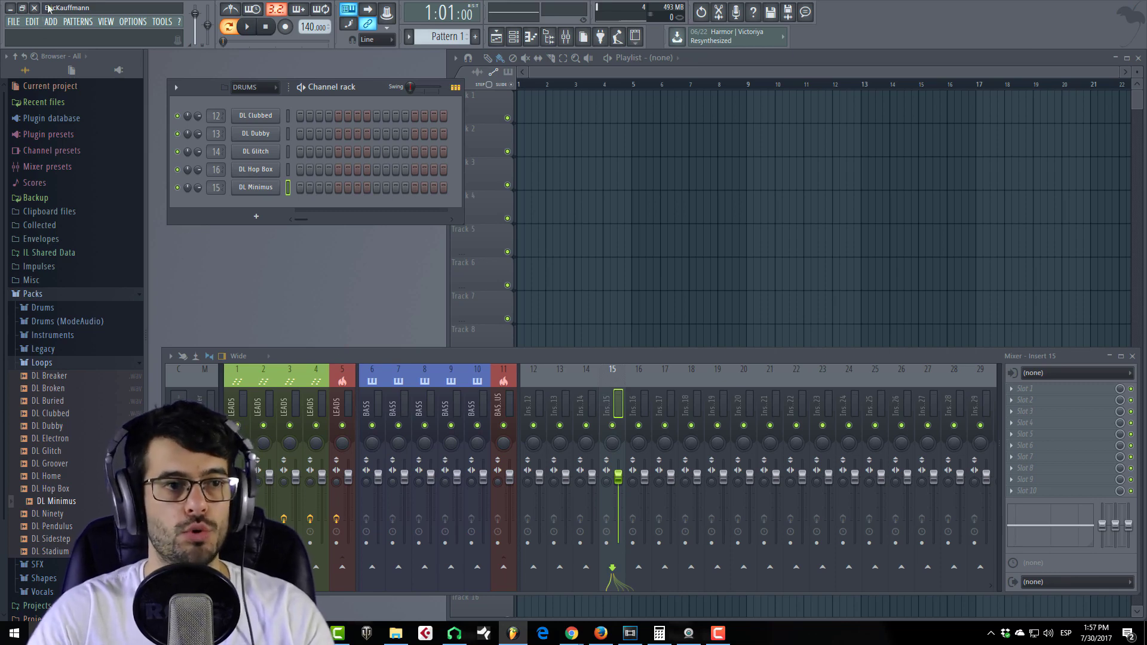
Step: Save the project as "Test template" in the Templates folder inside Projects
{"action": "left_click", "coordinate": [14, 22]}
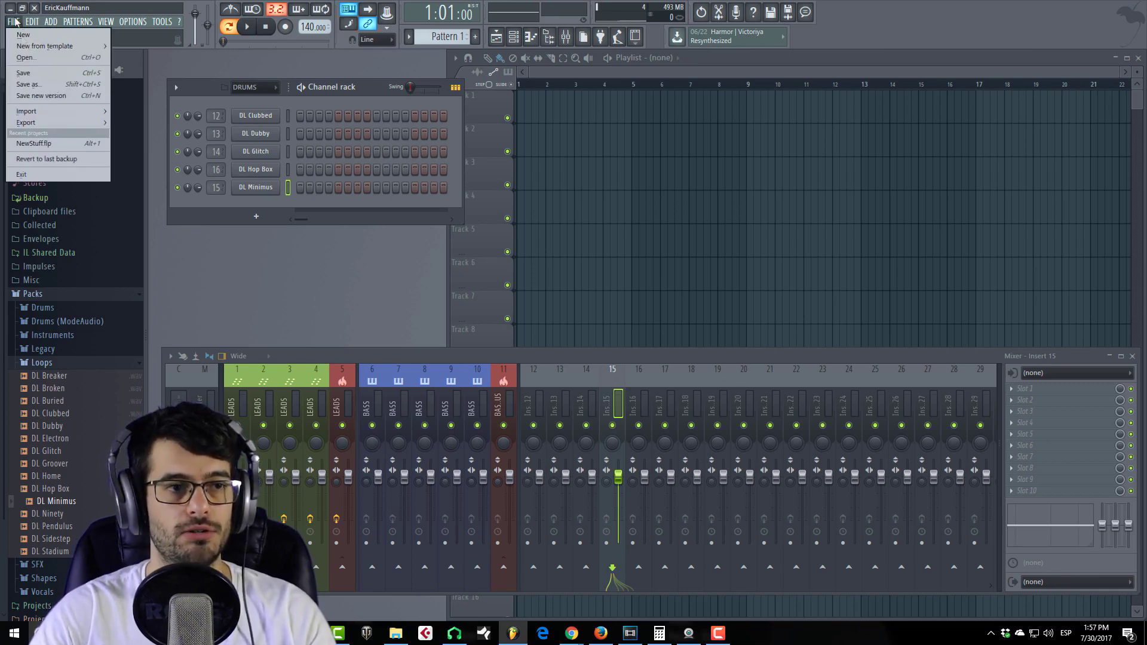
{"action": "left_click", "coordinate": [36, 93]}
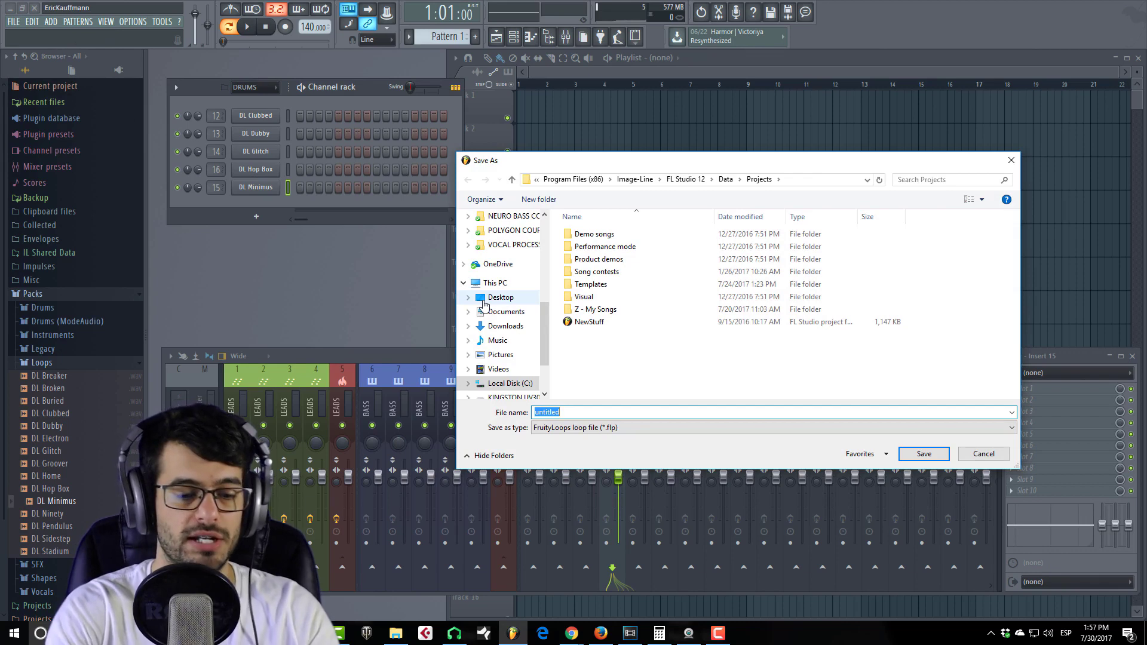
{"action": "type", "text": "Test"}
{"action": "type", "text": " te"}
{"action": "type", "text": "s"}
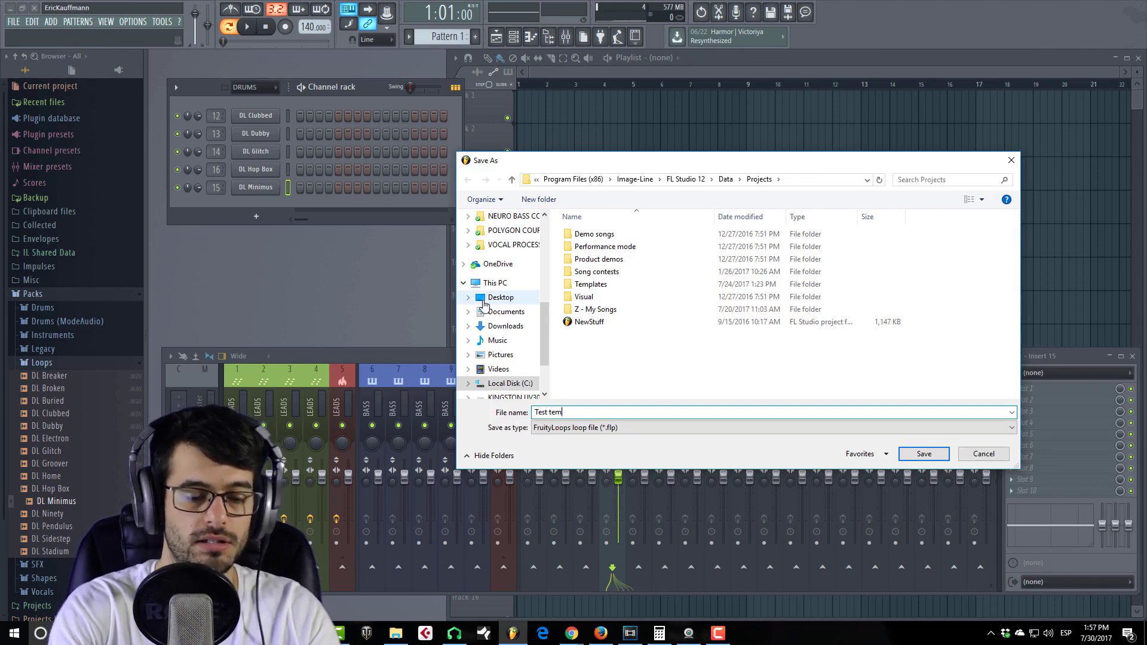
{"action": "type", "text": "plate"}
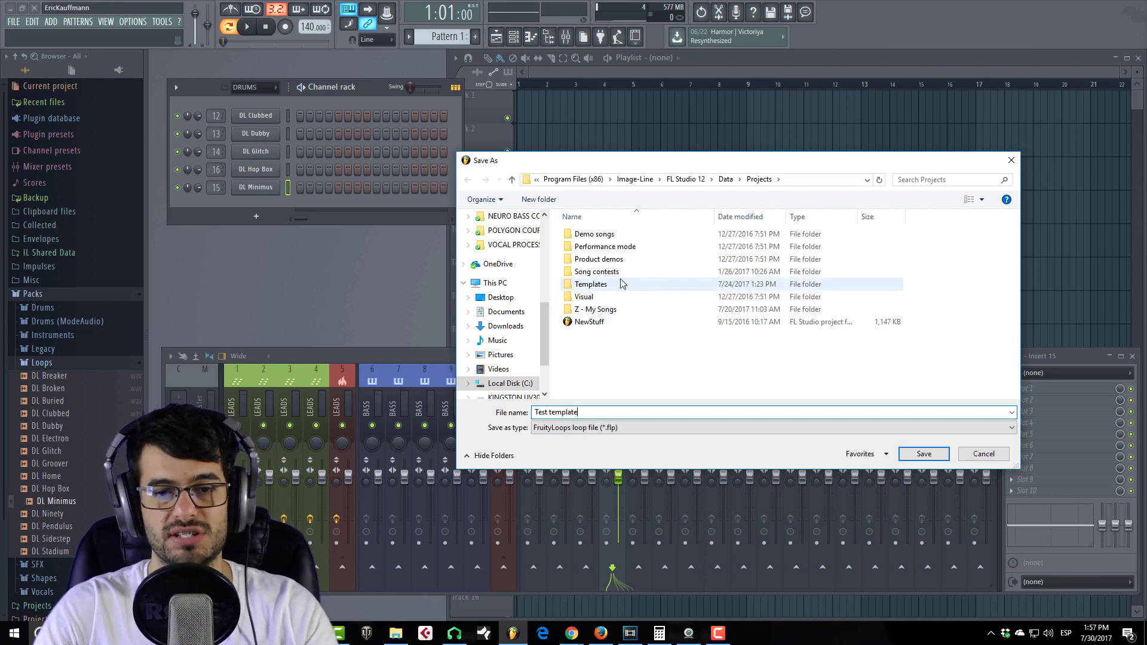
{"action": "double_click", "coordinate": [621, 283]}
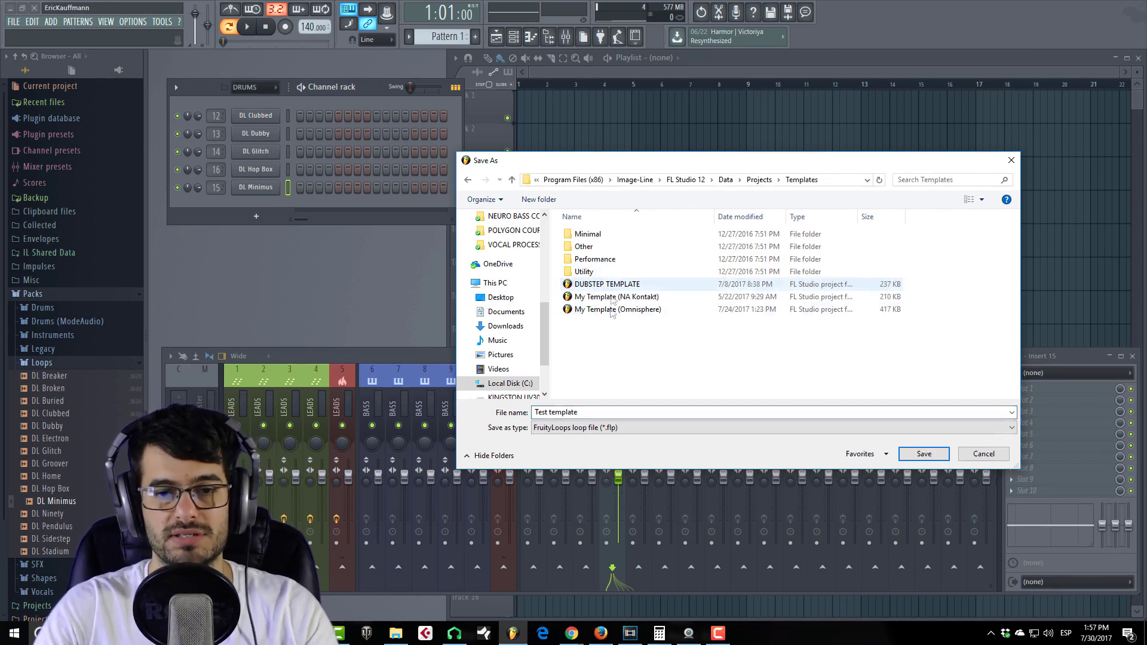
{"action": "left_click", "coordinate": [915, 458]}
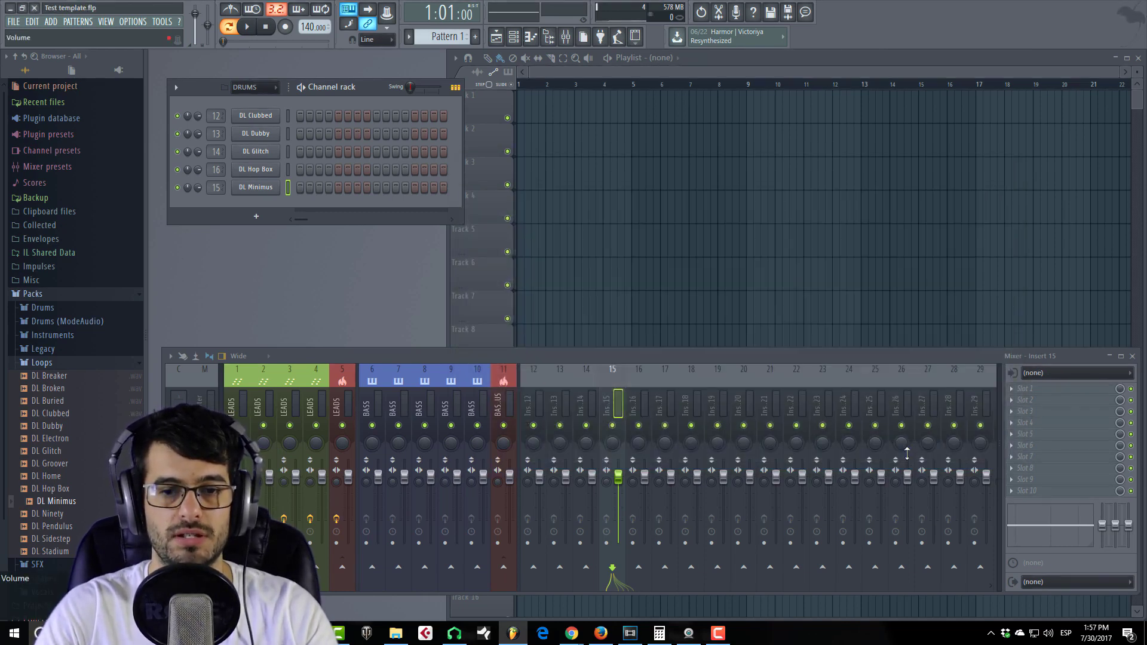
Step: Restart FL Studio and create a new project from the saved Test template
{"action": "left_click", "coordinate": [34, 8]}
{"action": "left_click", "coordinate": [513, 634]}
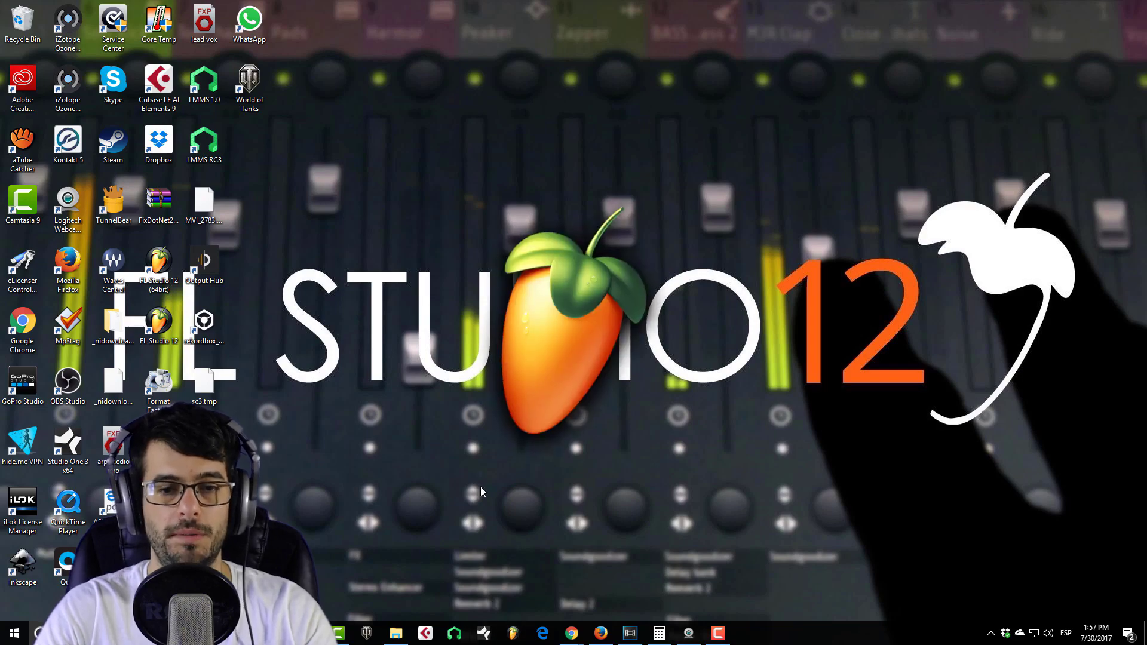
{"action": "left_click_drag", "start_coordinate": [355, 367], "coordinate": [365, 271]}
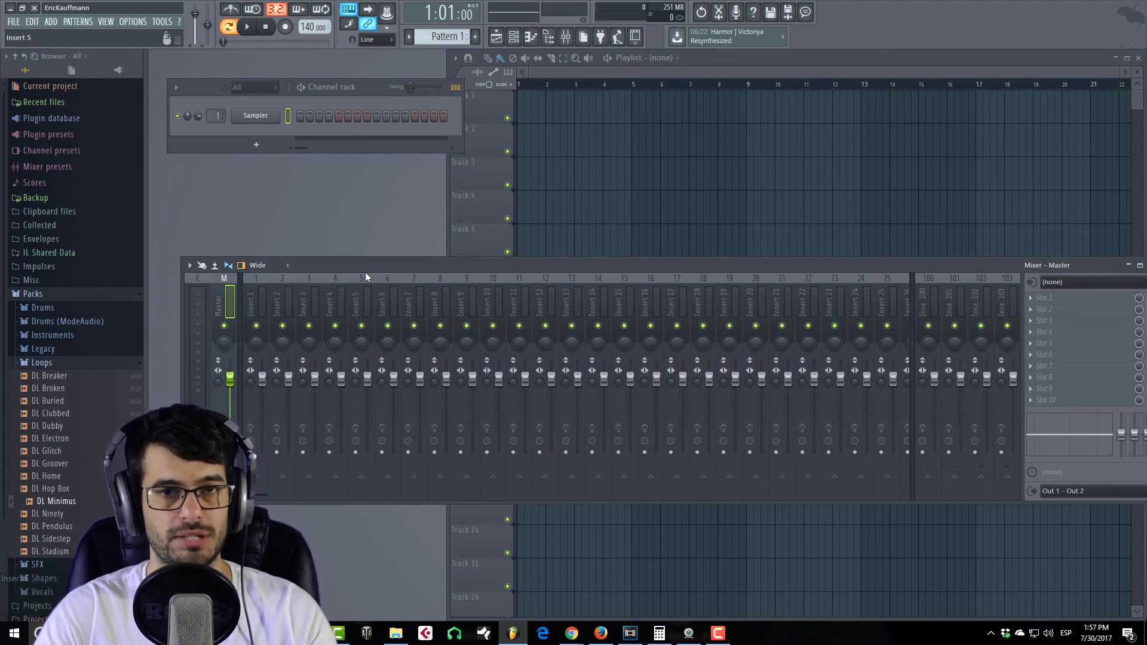
{"action": "left_click", "coordinate": [17, 22]}
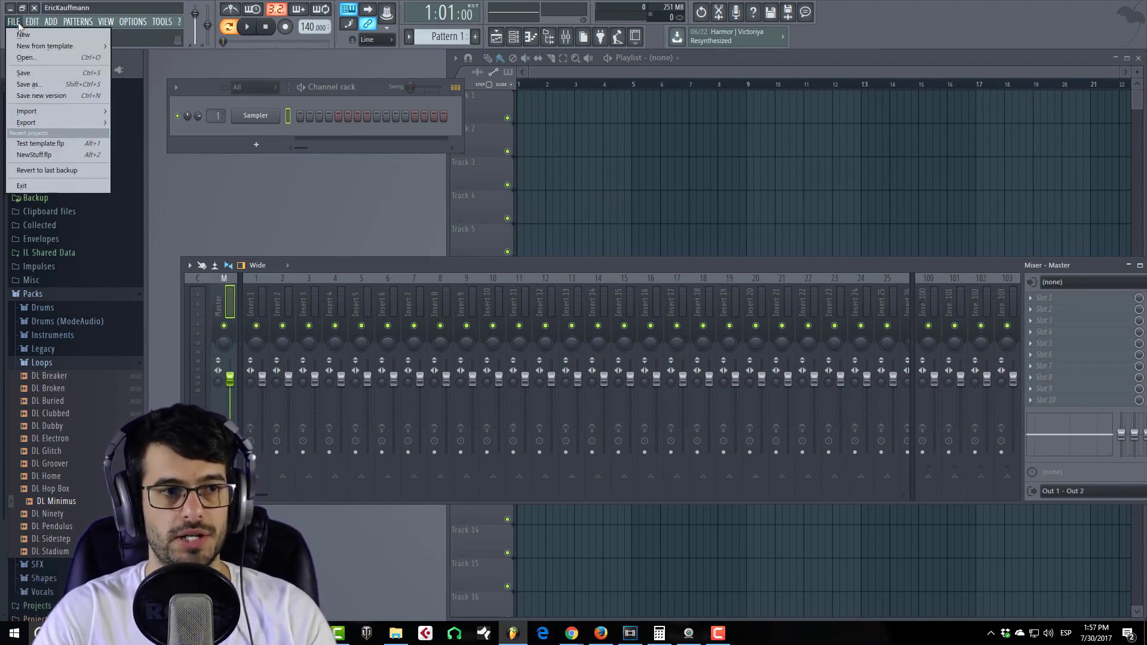
{"action": "mouse_move", "coordinate": [76, 43]}
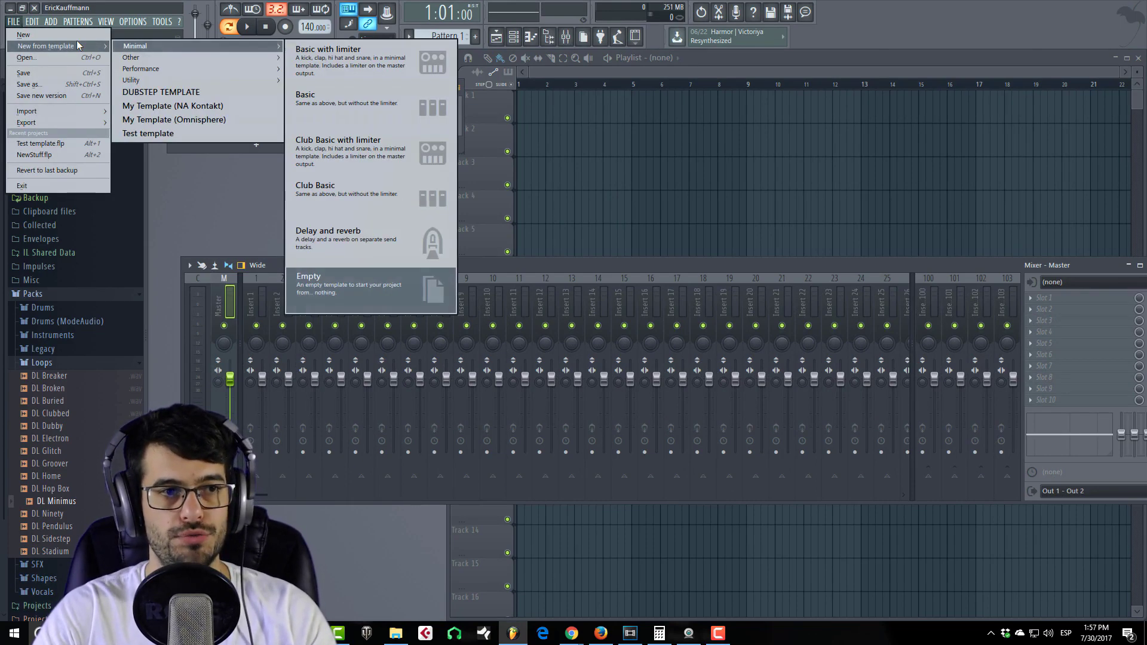
{"action": "left_click", "coordinate": [152, 134]}
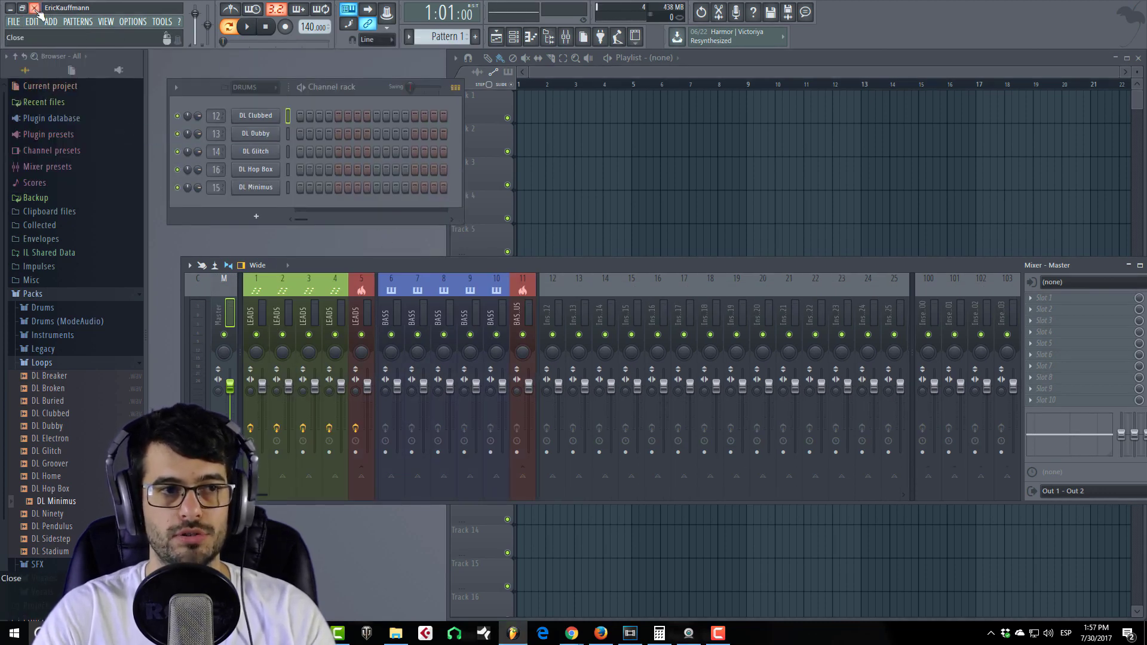
Step: Close FL Studio and launch it again to check which template loads at startup
{"action": "key", "text": "super+d"}
{"action": "left_click", "coordinate": [512, 633]}
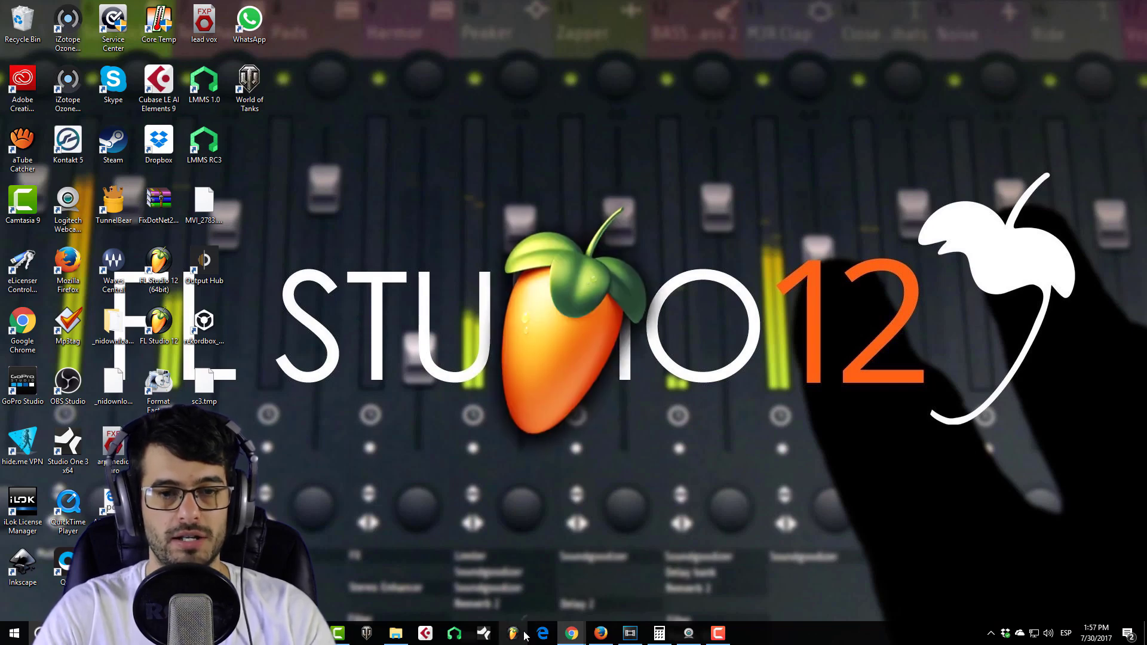
{"action": "left_click", "coordinate": [407, 259]}
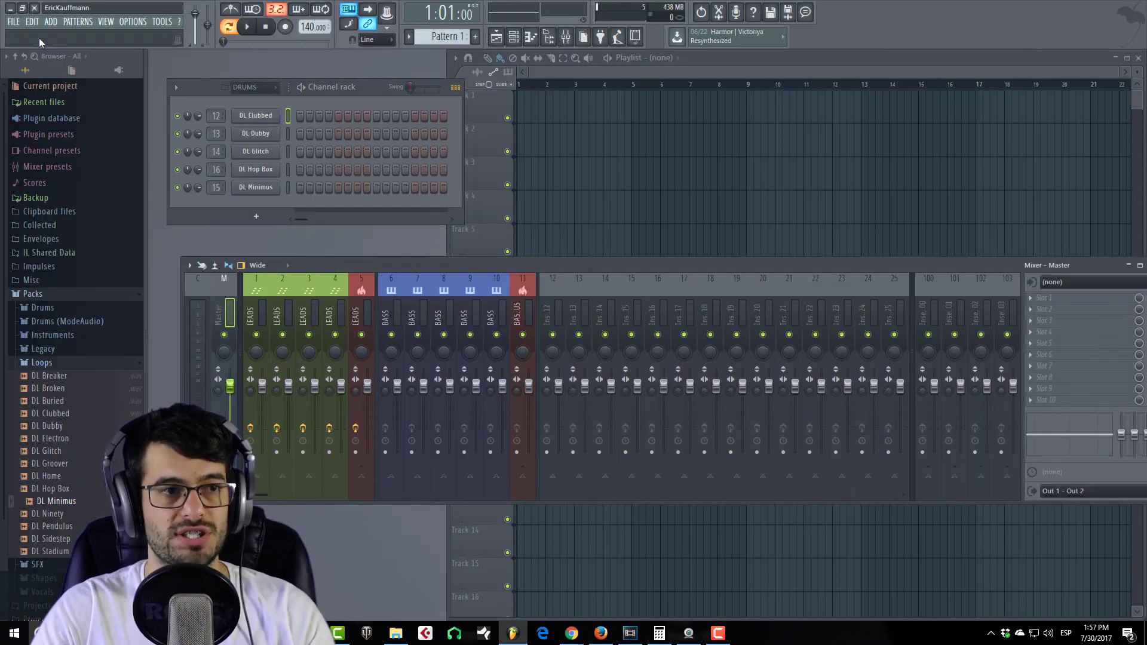
Step: Create a new project from DUBSTEP TEMPLATE and close the Planet Ego plugin window
{"action": "left_click", "coordinate": [14, 22]}
{"action": "mouse_move", "coordinate": [55, 47]}
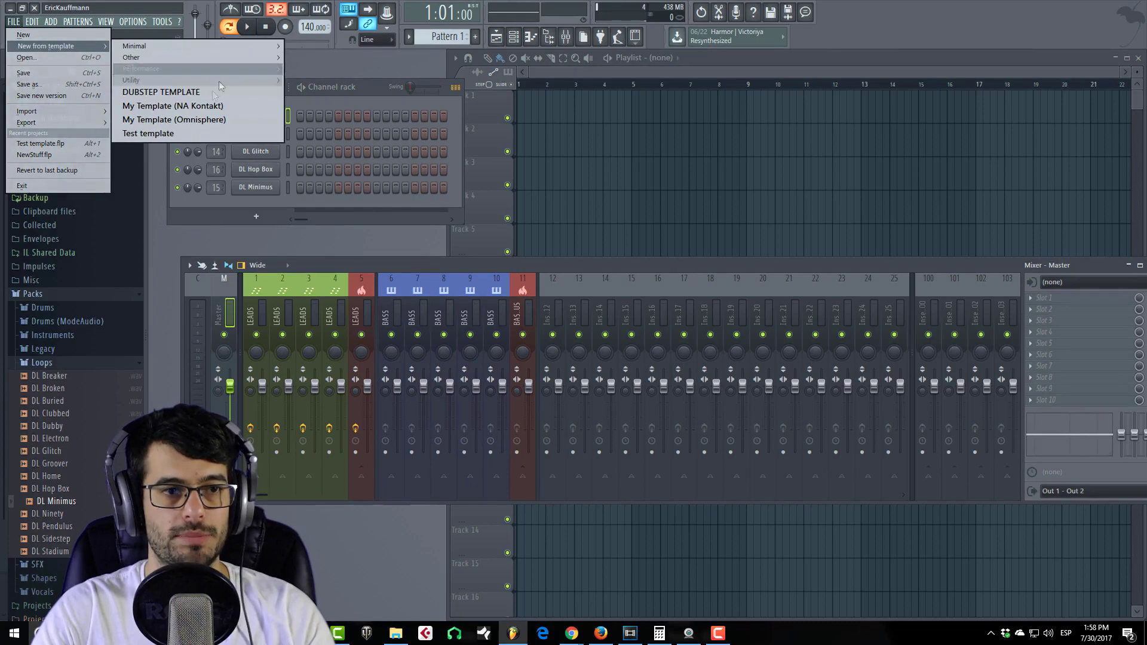
{"action": "left_click", "coordinate": [174, 93]}
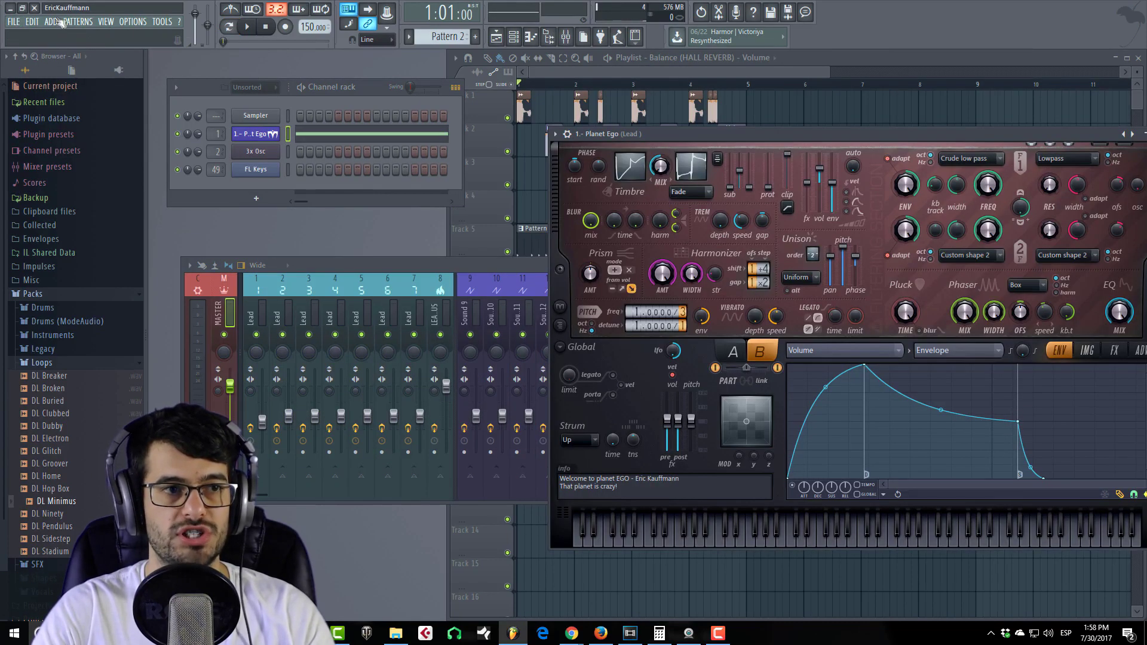
{"action": "left_click", "coordinate": [34, 11]}
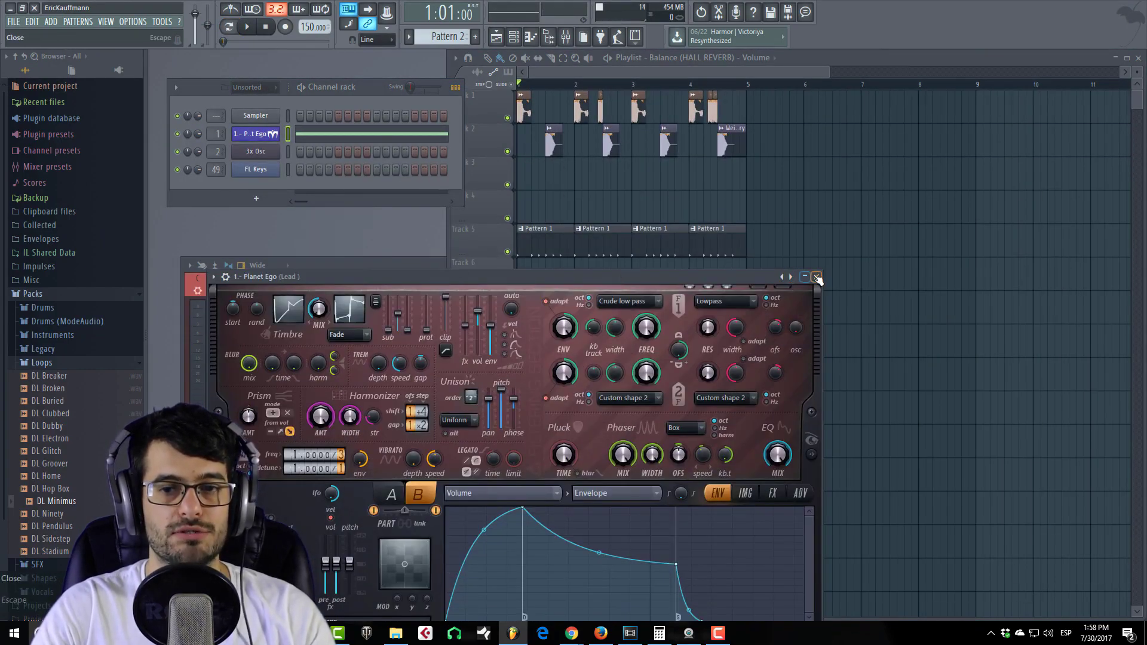
{"action": "left_click", "coordinate": [816, 276]}
Step: Play the playlist arrangement of the dubstep template and stop playback
{"action": "scroll", "coordinate": [684, 96], "scroll_direction": "up", "scroll_amount": 3}
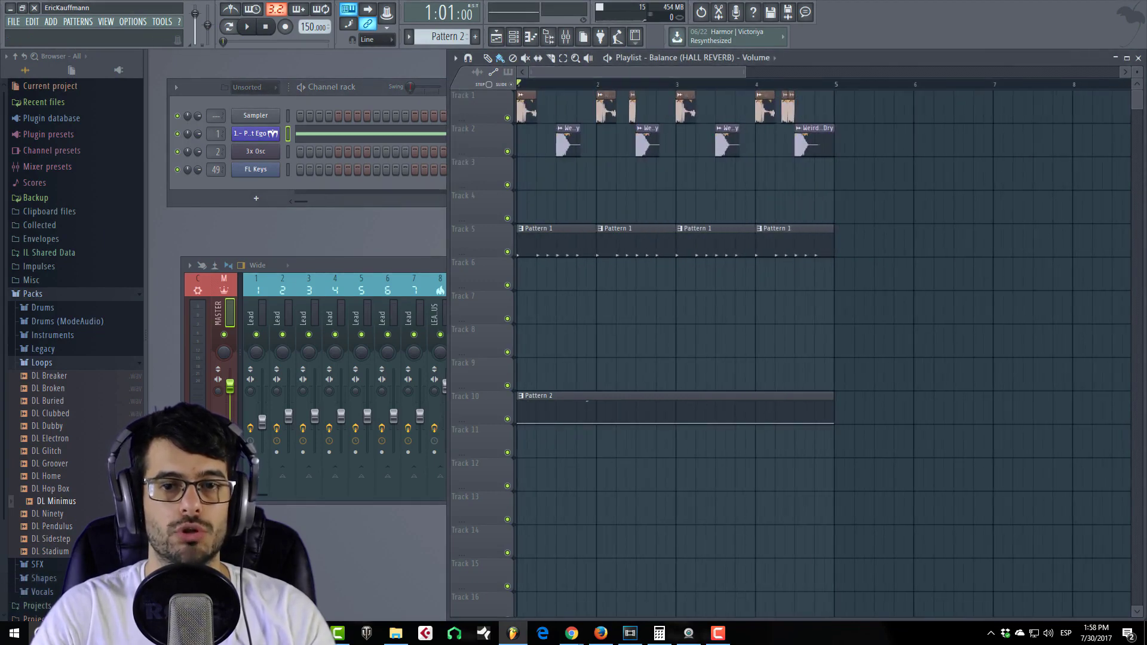
{"action": "left_click", "coordinate": [251, 28]}
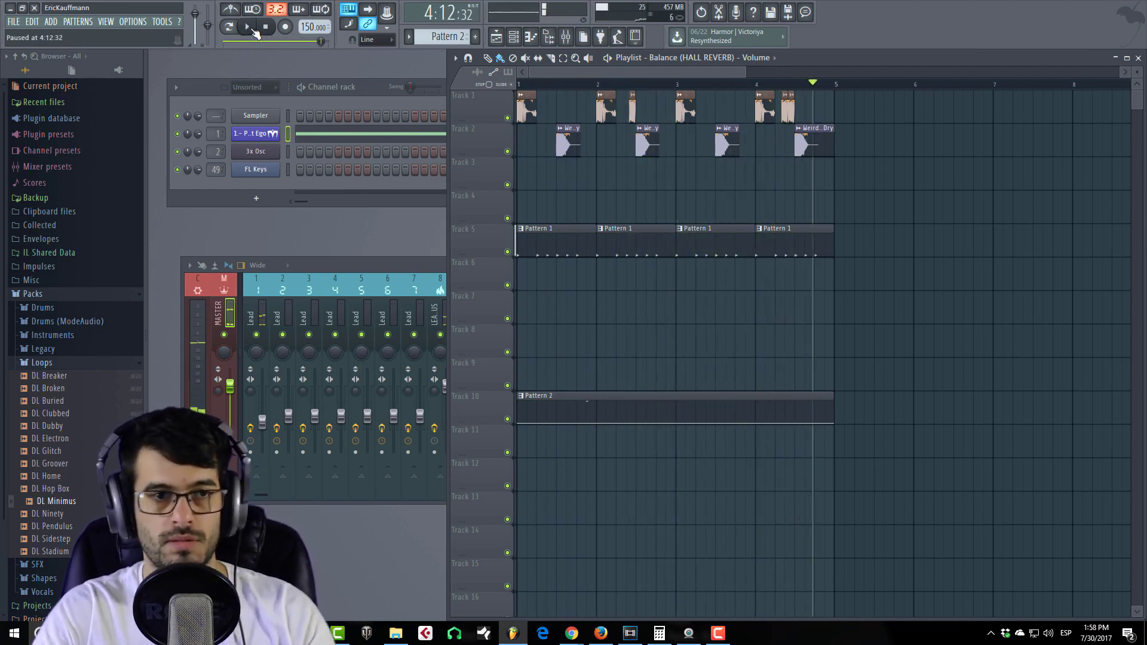
{"action": "left_click", "coordinate": [268, 28]}
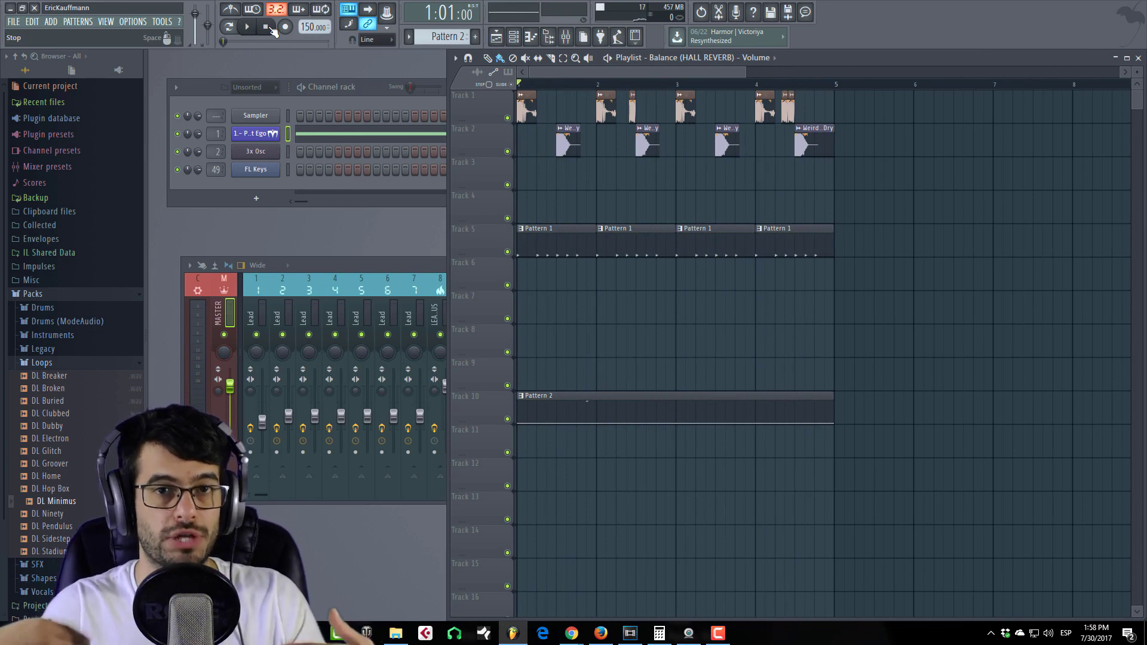